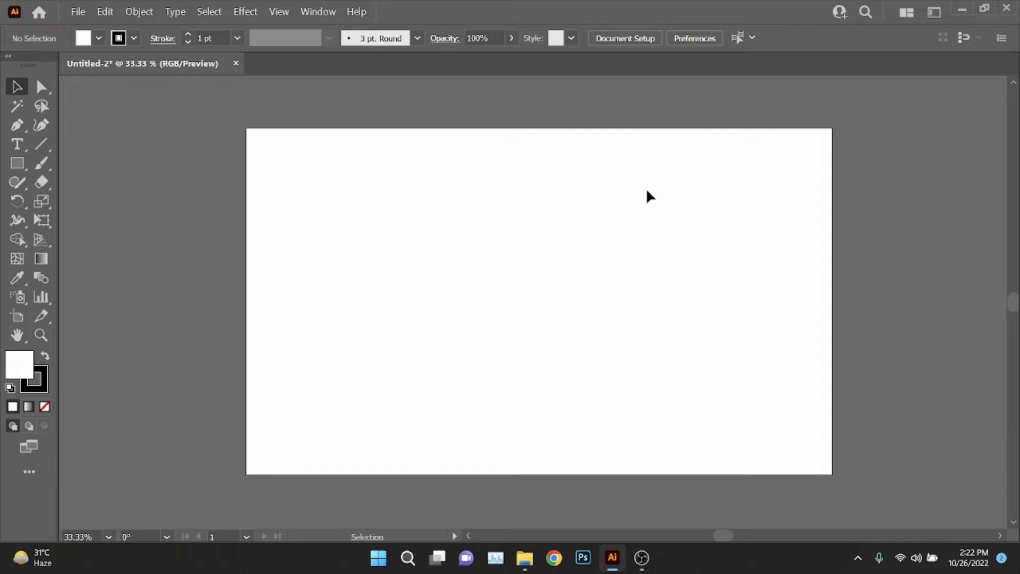
Place a point text object on the artboard, scale it up to about 141 pt and move it near the upper-left corner
key("t")
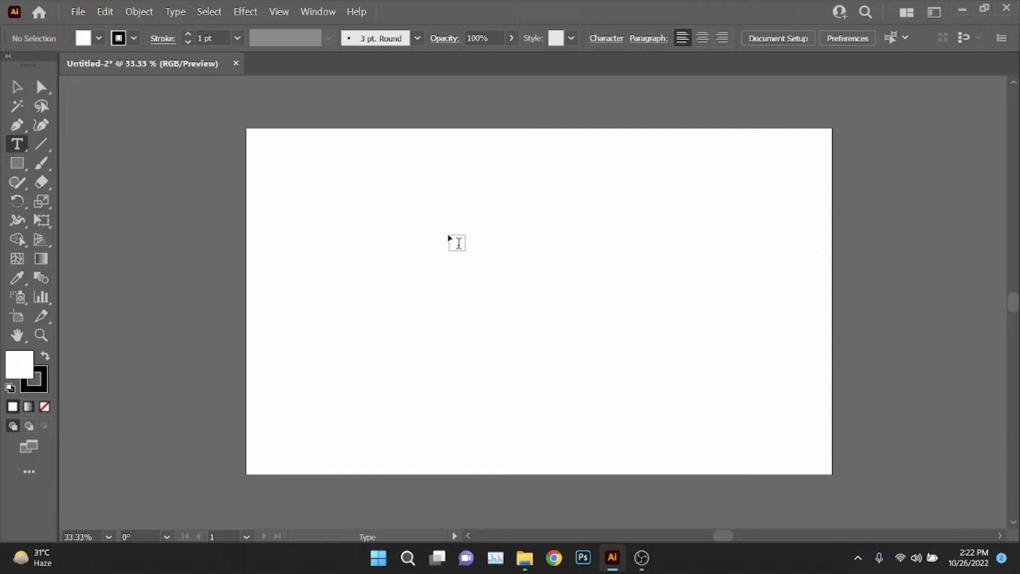
left_click(371, 216)
left_click(8, 88)
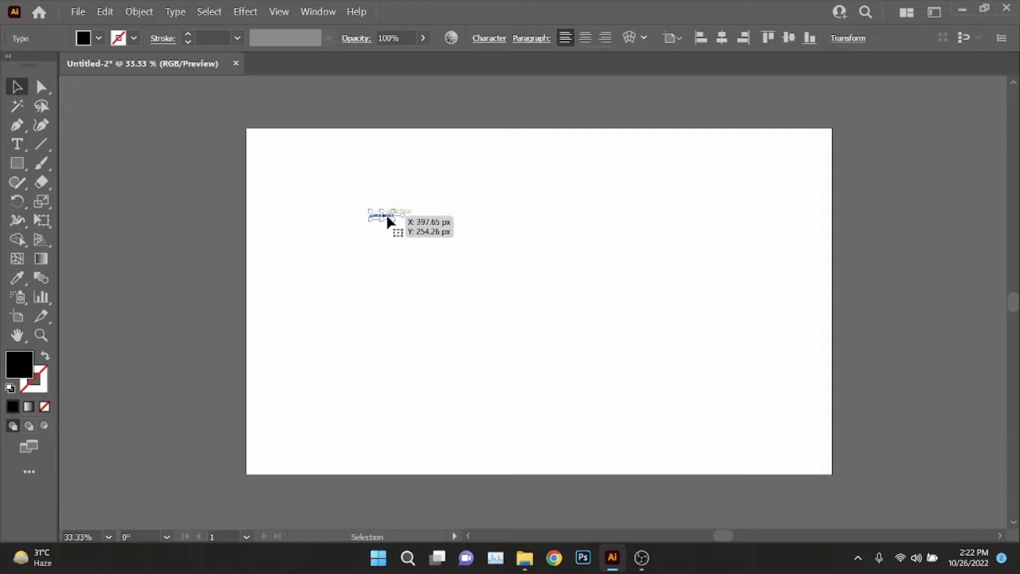
left_click_drag(393, 223, 639, 329)
left_click_drag(576, 258, 495, 207)
Replace the placeholder text with "Serif Font"
double_click(495, 207)
key("ctrl+a")
type("S")
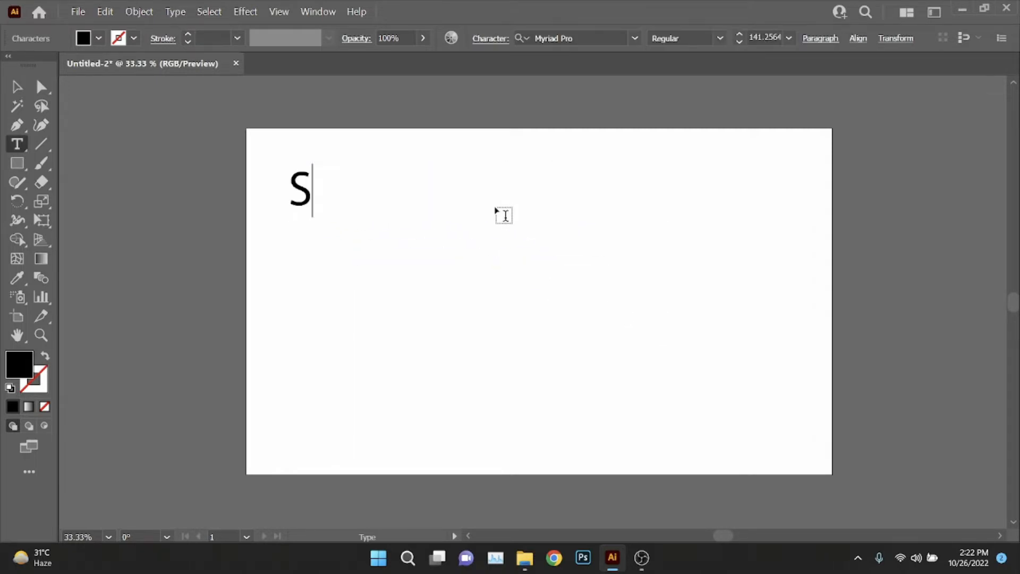
type("erif Font")
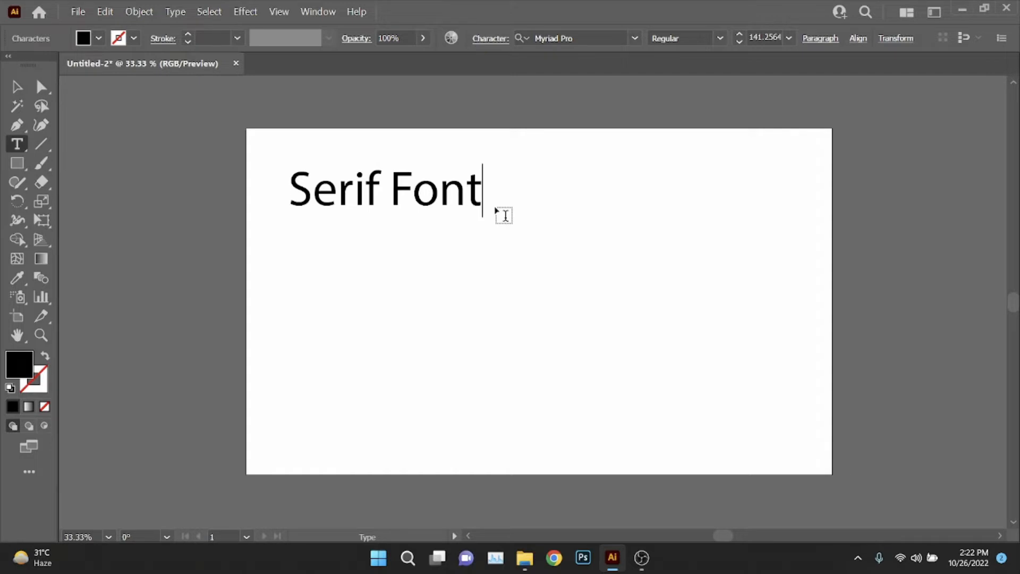
key("Escape")
left_click(483, 423)
Shorten the text to "Serif" and move it further right on the artboard
double_click(411, 190)
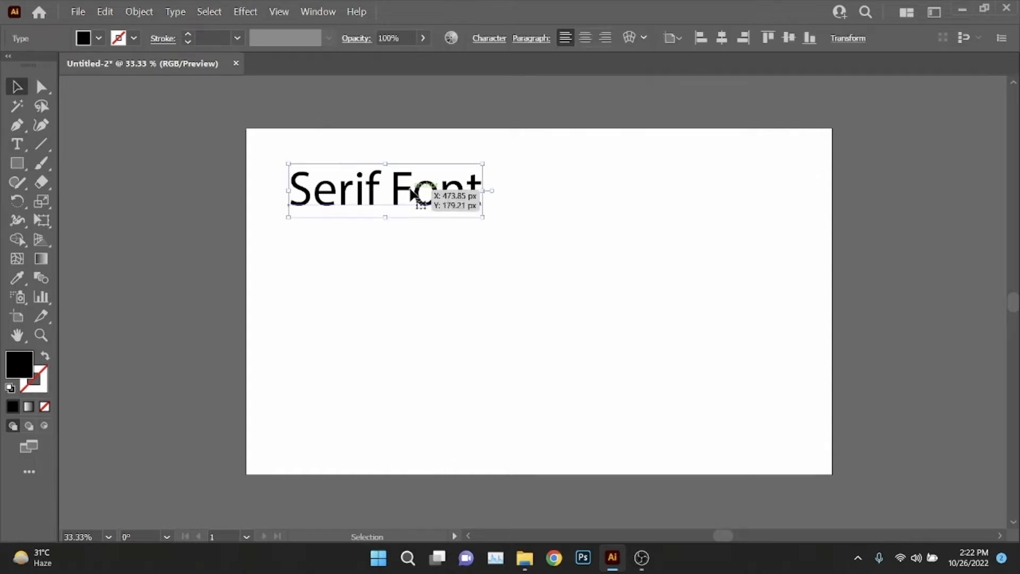
left_click_drag(381, 190, 565, 203)
key("BackSpace")
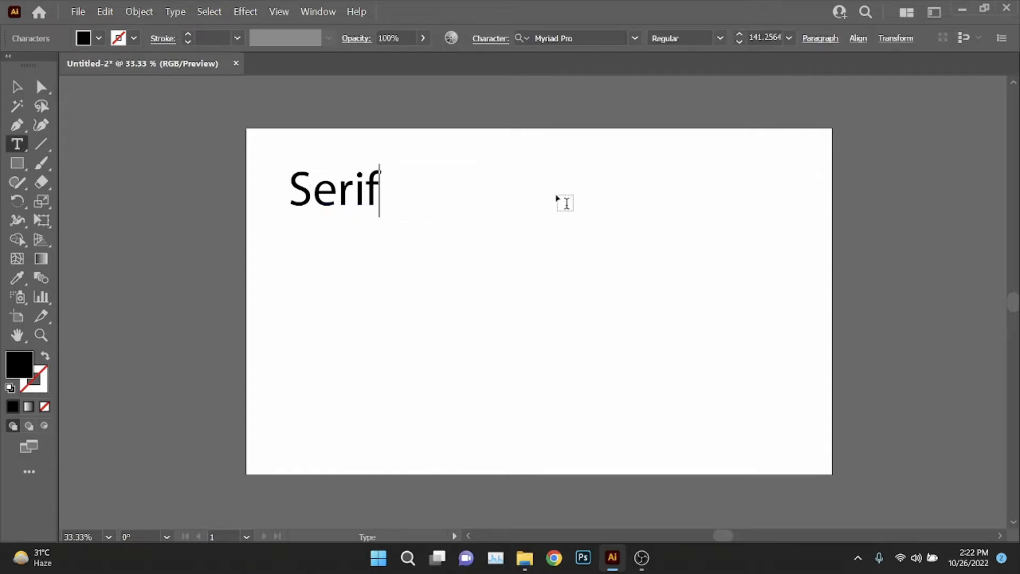
key("Escape")
key("v")
left_click_drag(311, 197, 414, 202)
Add a line break after "Serif" and right-align the paragraph
key("t")
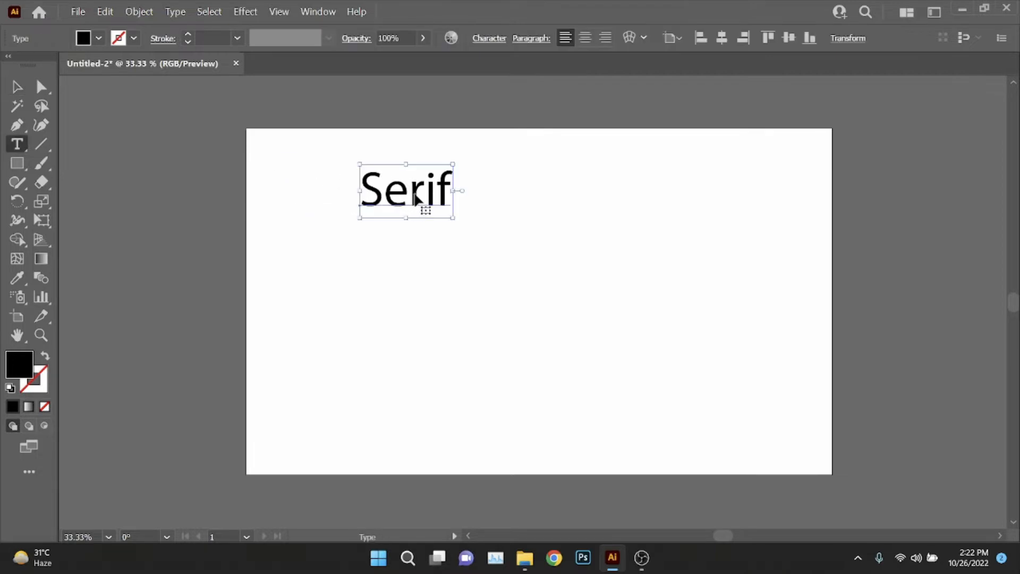
left_click(451, 191)
key("Return")
key("ctrl+a")
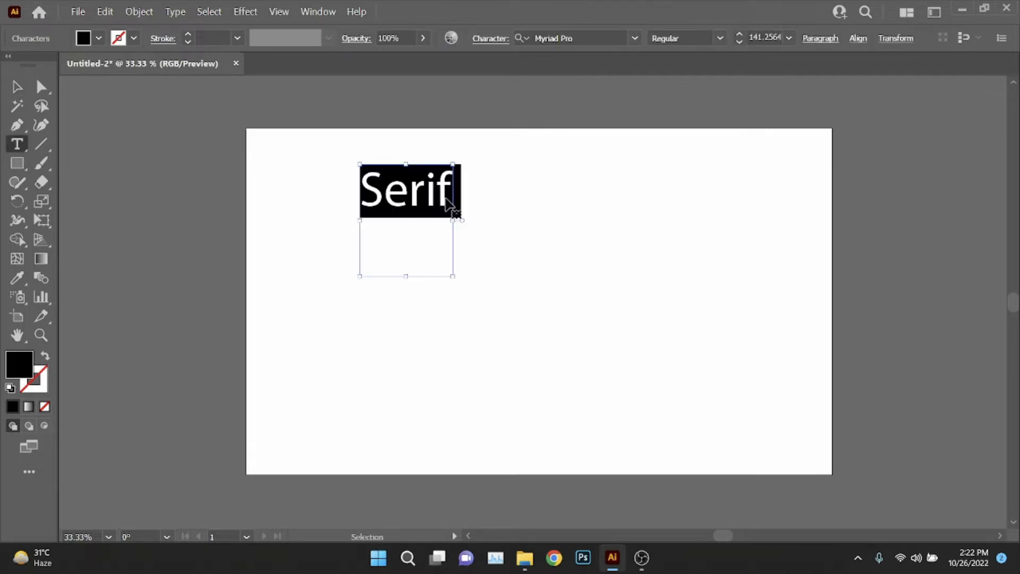
key("ctrl+t")
left_click(884, 128)
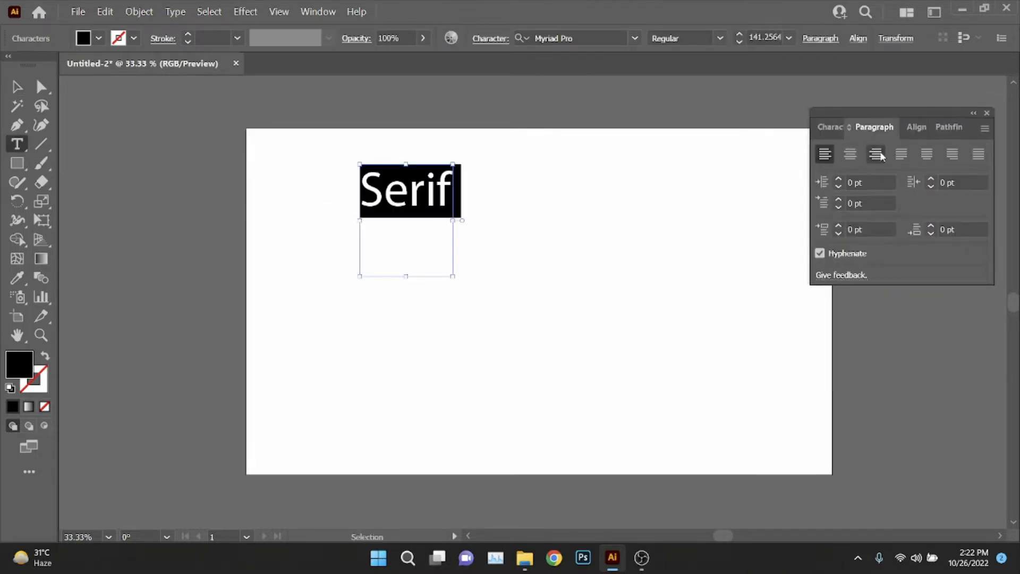
left_click(876, 154)
left_click(833, 128)
Move the right-aligned text further right and add "Sans-Serif" as its second line
left_click(17, 87)
left_click_drag(359, 207, 430, 198)
key("t")
left_click(422, 186)
key("End")
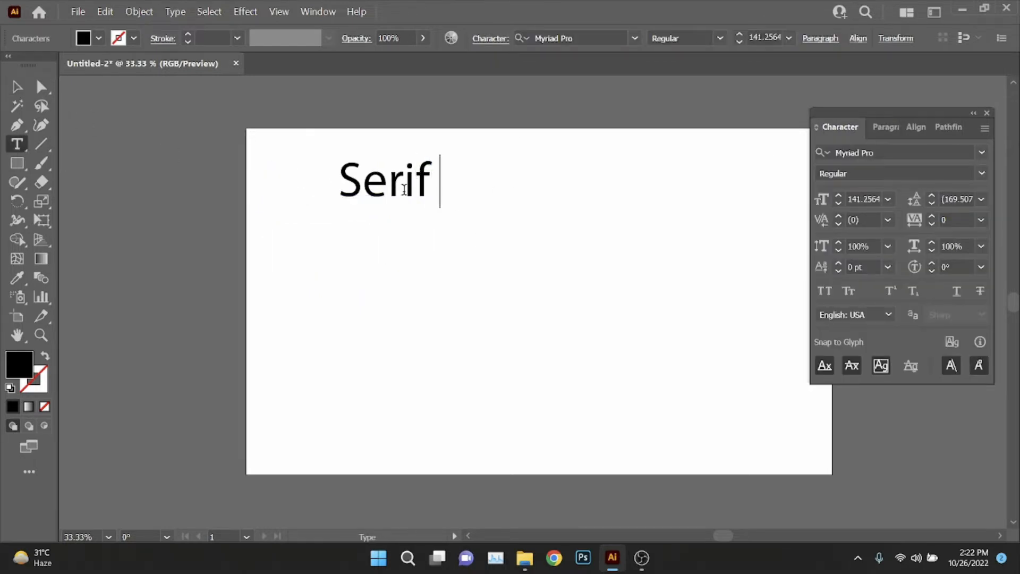
key("Return")
type("Sans-Seri")
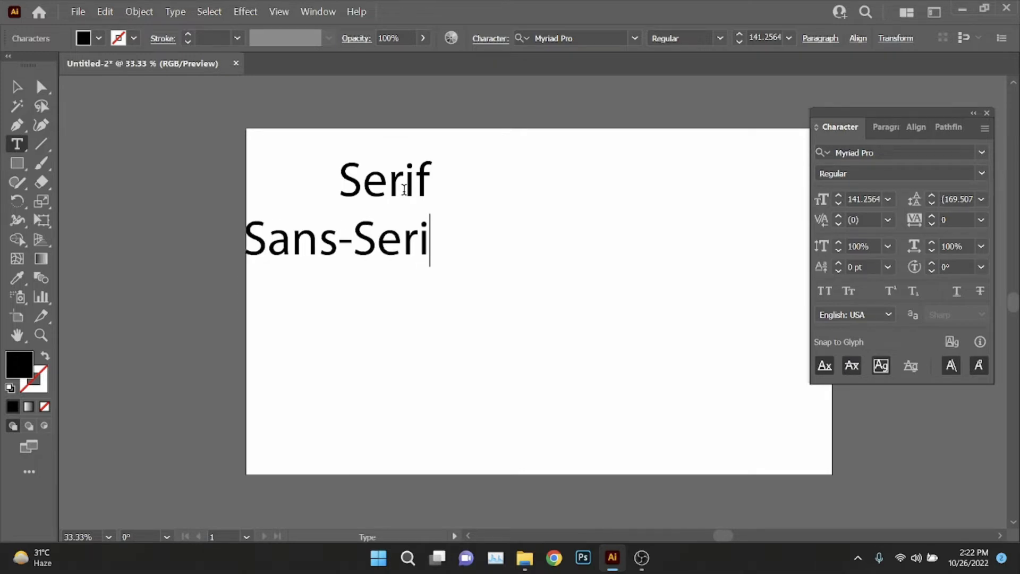
type("f")
key("Escape")
left_click(454, 282)
Shift the text block right, fully onto the artboard, and add the lines "Script" and "Display" below "Sans-Serif"
left_click_drag(388, 261, 453, 249)
key("t")
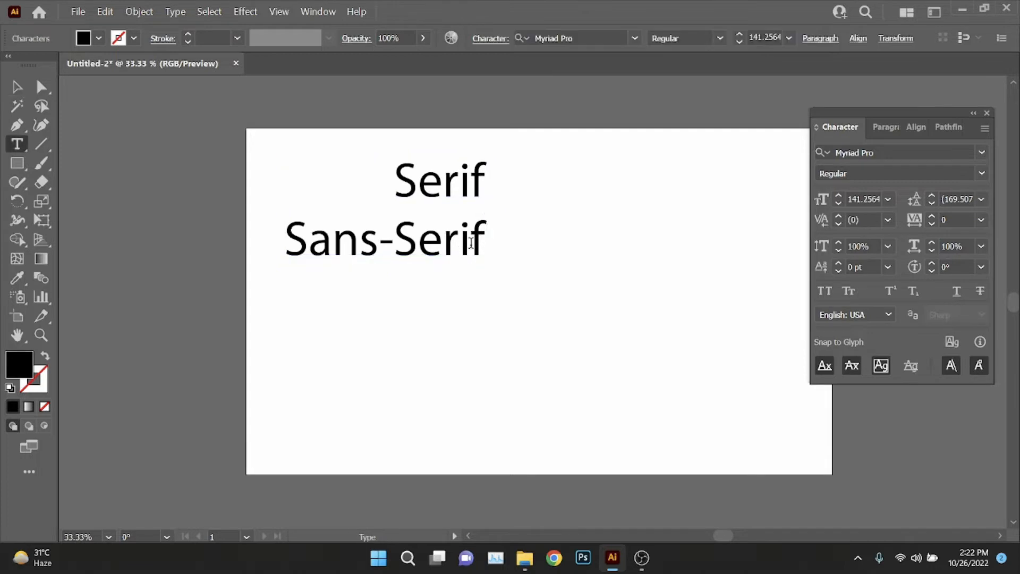
left_click(471, 243)
key("Return")
type("Scri")
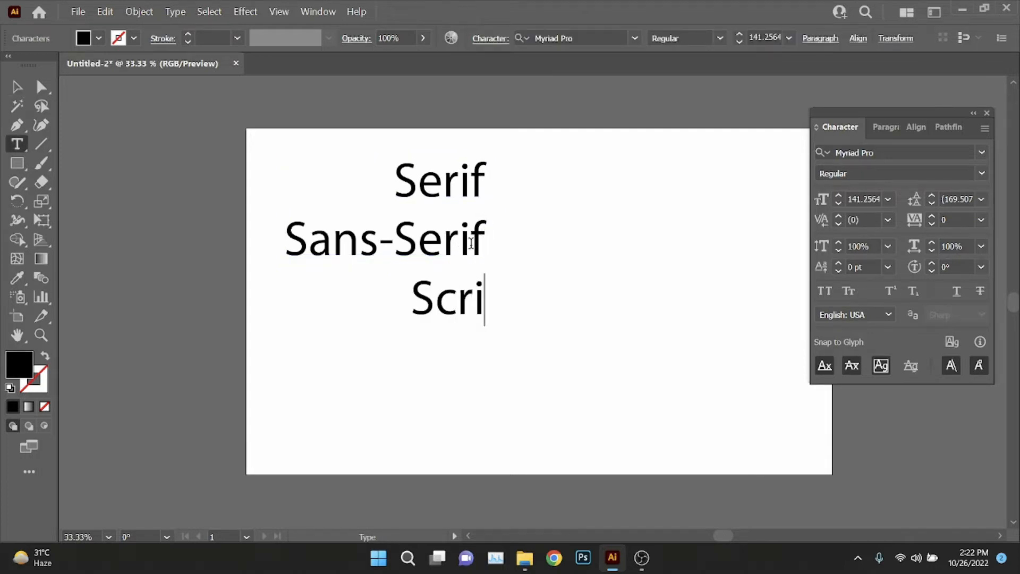
type("pt")
key("Return")
type("Displ")
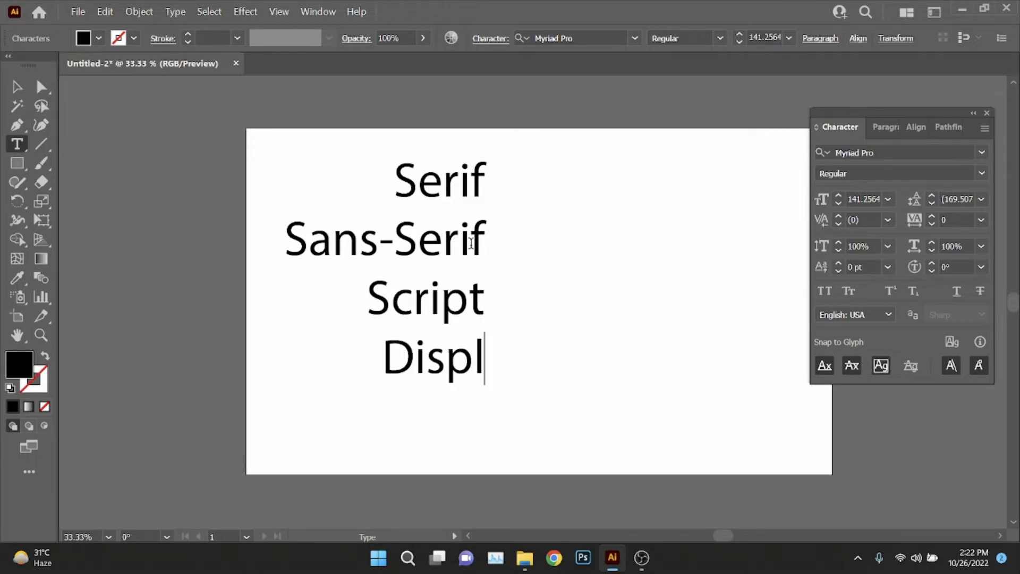
type("ay")
key("Escape")
left_click(528, 251)
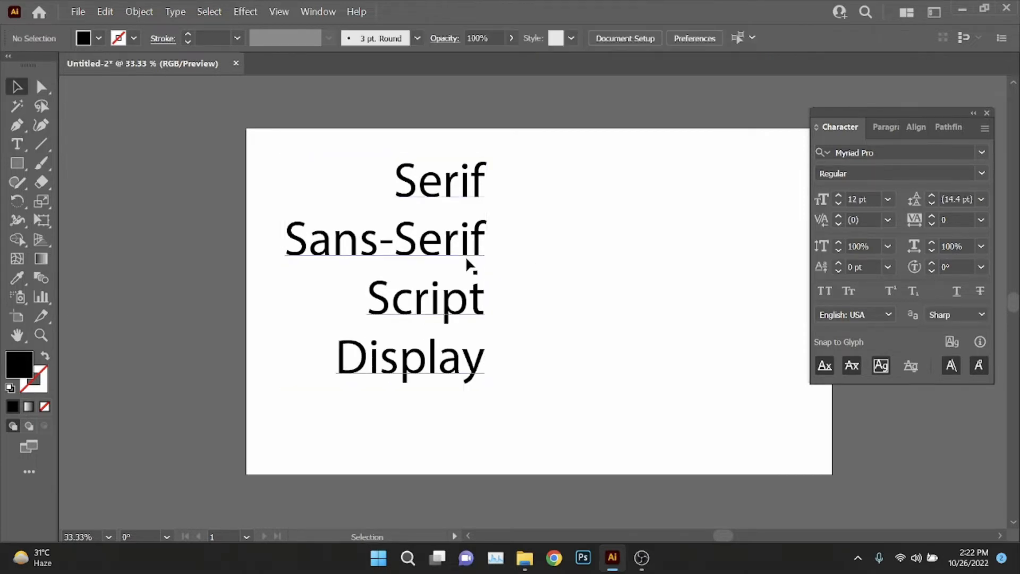
Change the font of the four-line text block to Gilroy-Regular and adjust the block's position on the artboard
left_click_drag(467, 266, 475, 269)
key("space")
left_click_drag(608, 291, 579, 301)
left_click(982, 153)
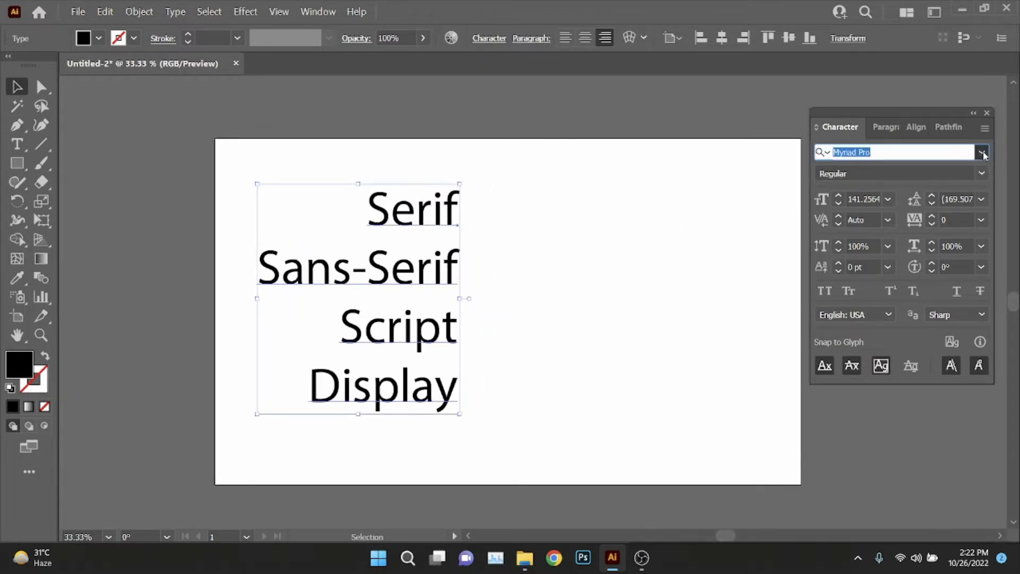
left_click(985, 157)
left_click(984, 154)
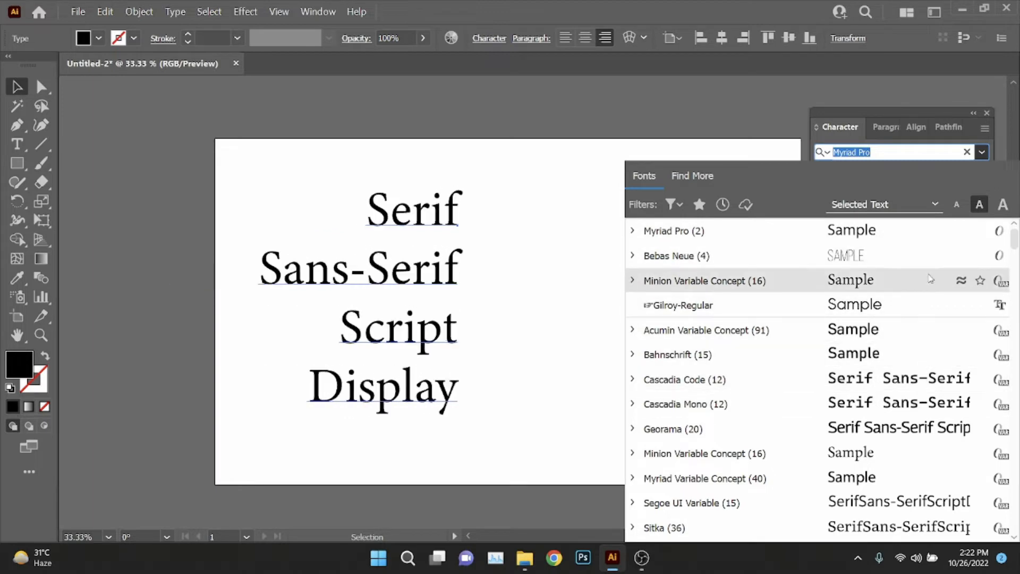
left_click(911, 305)
left_click_drag(416, 288, 455, 269)
left_click(987, 114)
Duplicate the text block to the right, left-align the copy and place it beside the original as a second column
left_click_drag(602, 307, 579, 312)
left_click_drag(403, 266, 663, 243)
left_click(565, 37)
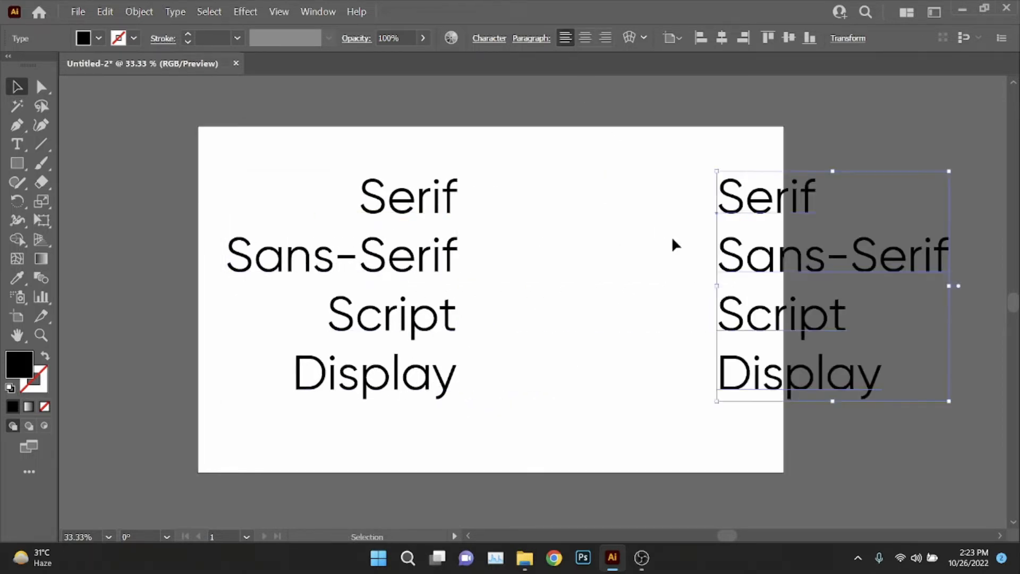
left_click_drag(727, 255, 521, 256)
Select both text columns and move them together to the middle of the artboard
left_click_drag(663, 168, 424, 297)
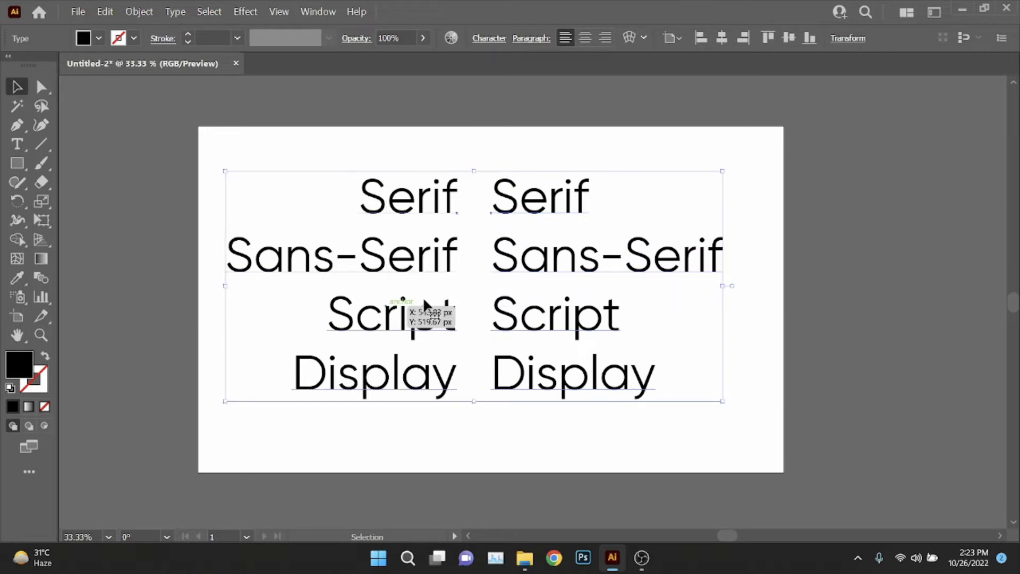
left_click_drag(541, 268, 550, 270)
left_click(856, 249)
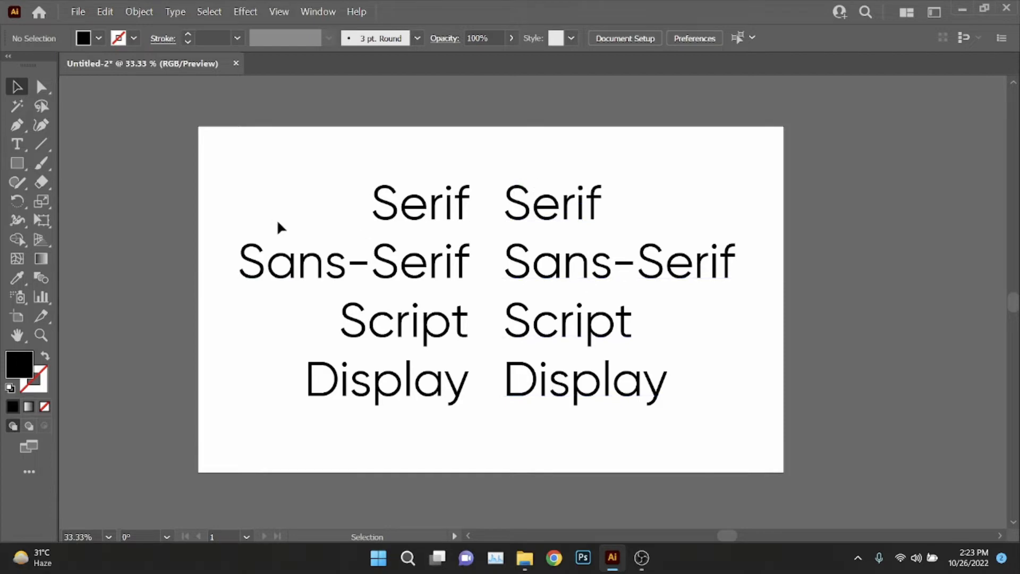
Set the word "Serif" in the right-hand text column to Times New Roman Bold
scroll(517, 199, "up", 3)
scroll(573, 305, "up", 2)
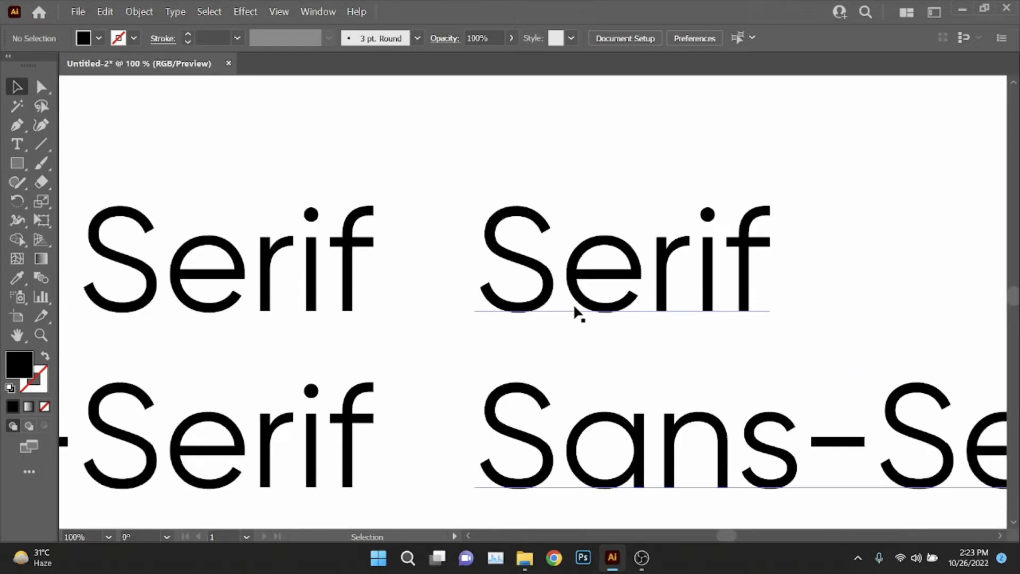
scroll(576, 308, "left", 2)
key("t")
scroll(529, 292, "down", 2)
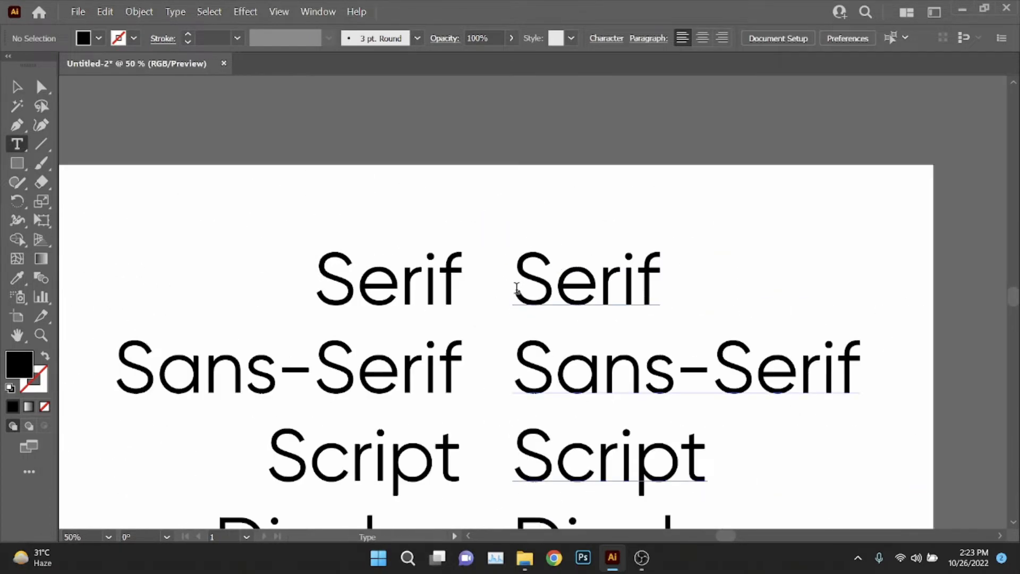
left_click_drag(516, 290, 695, 292)
key("ctrl+t")
left_click(900, 159)
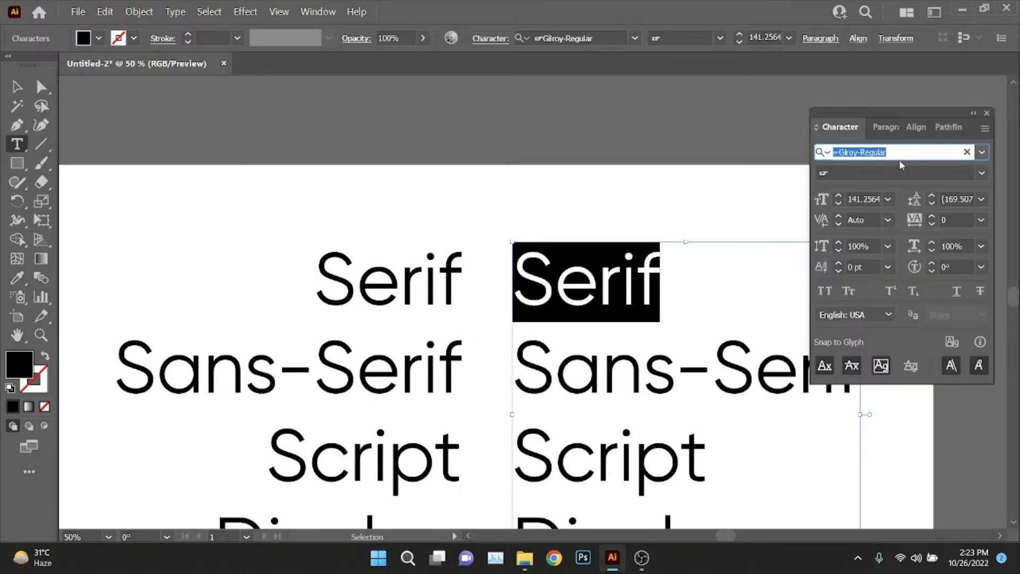
type("time")
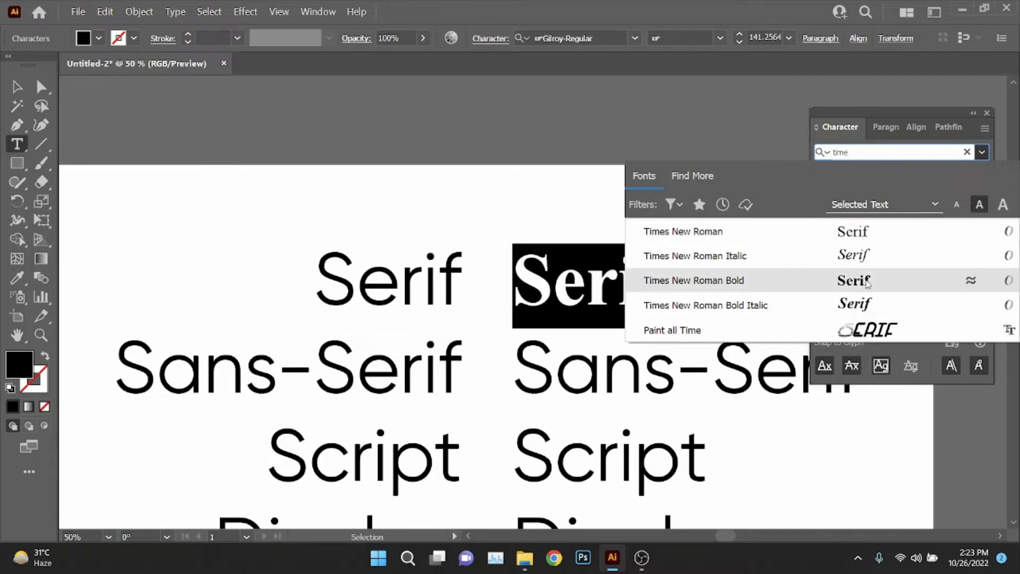
left_click(720, 282)
scroll(667, 295, "right", 1)
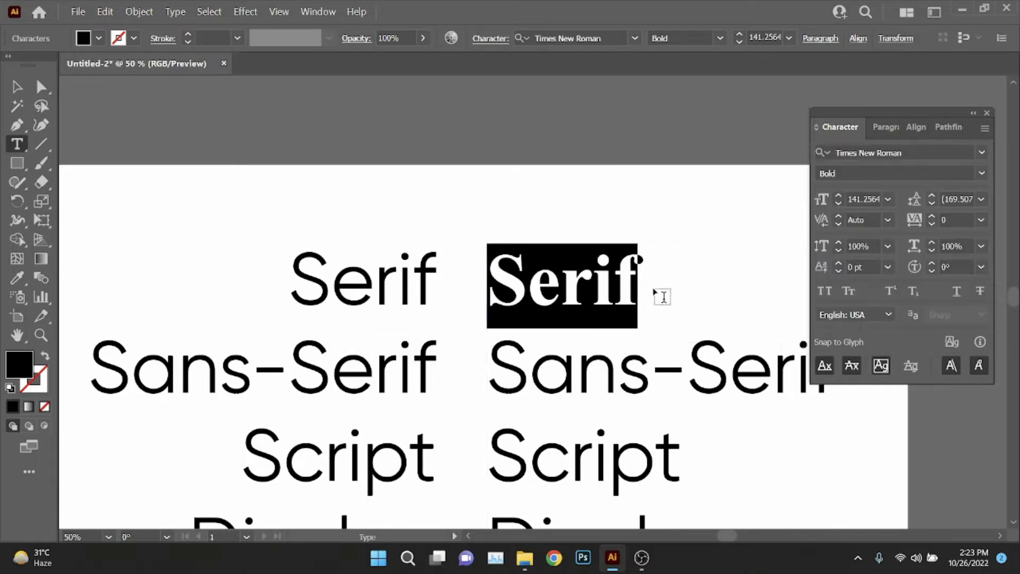
key("ctrl+shift+a")
Examine the letter endings of the Times New Roman "Serif" word up close
scroll(618, 278, "up", 3)
left_click(17, 86)
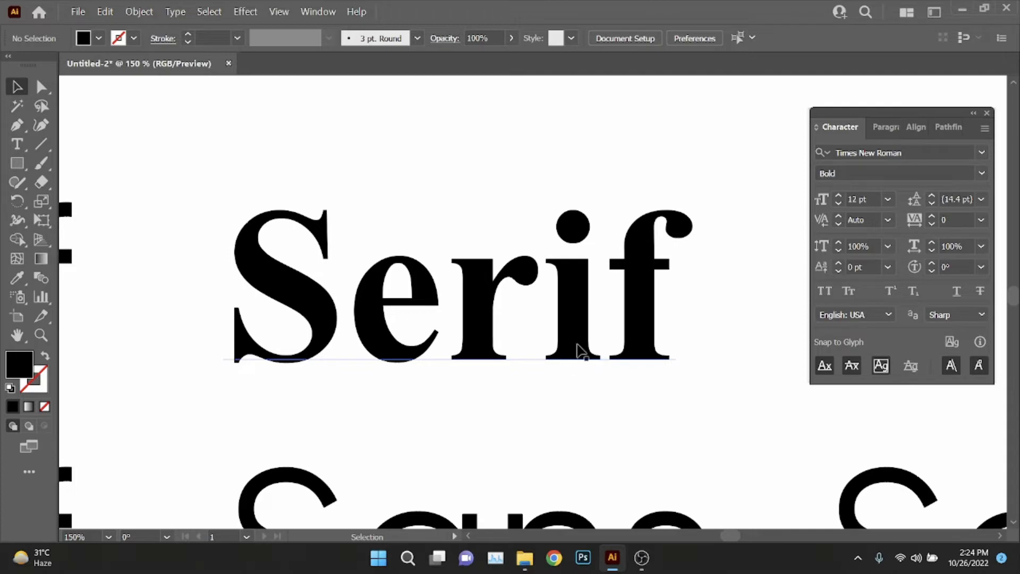
scroll(611, 330, "down", 1)
scroll(653, 365, "down", 1)
scroll(358, 394, "down", 1)
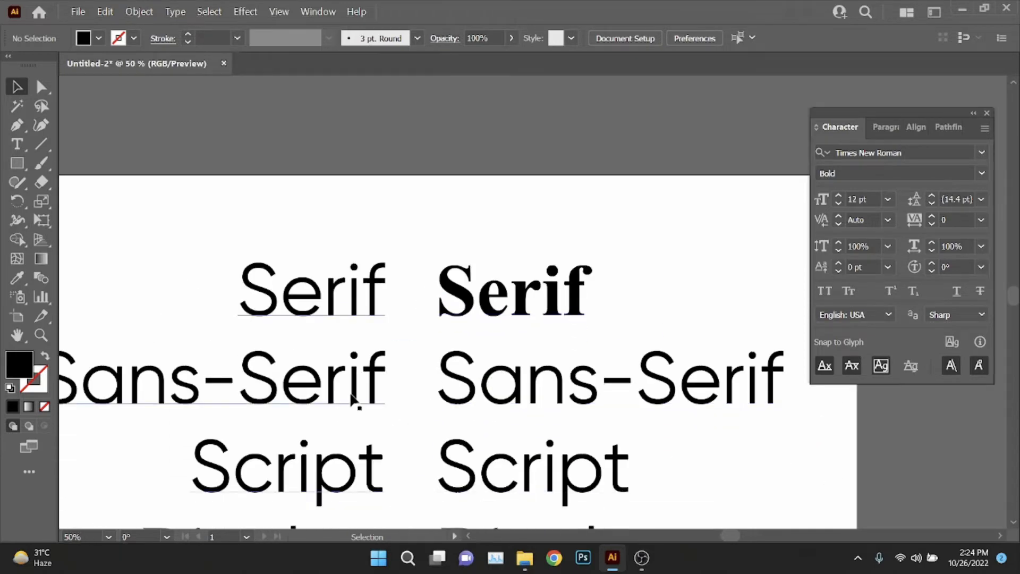
Examine the "Sans-Serif" lines in both columns, highlighting the words and comparing their letterforms with the bold "Serif" above
key("t")
scroll(358, 396, "down", 2)
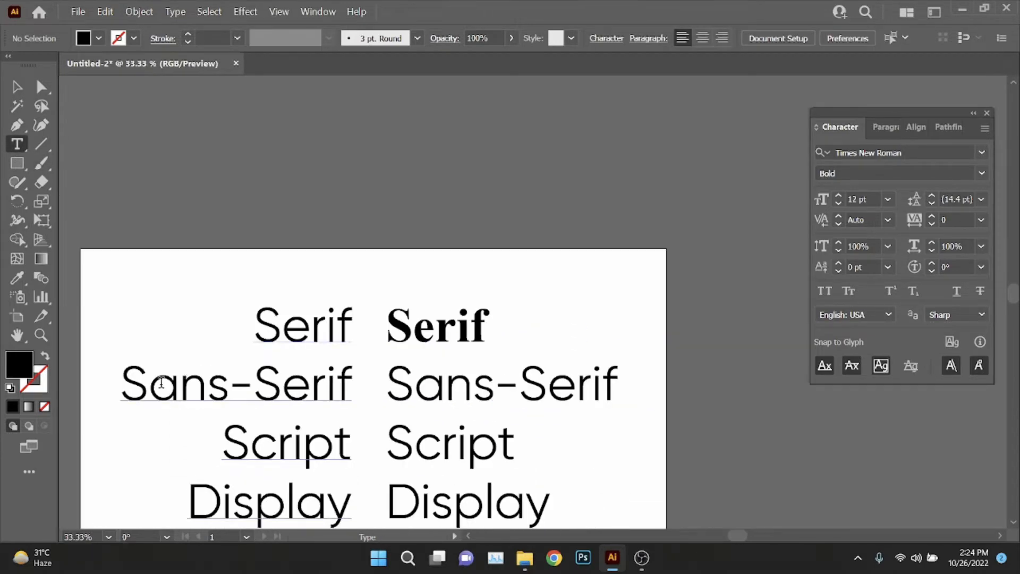
left_click_drag(144, 384, 387, 401)
scroll(440, 391, "up", 3)
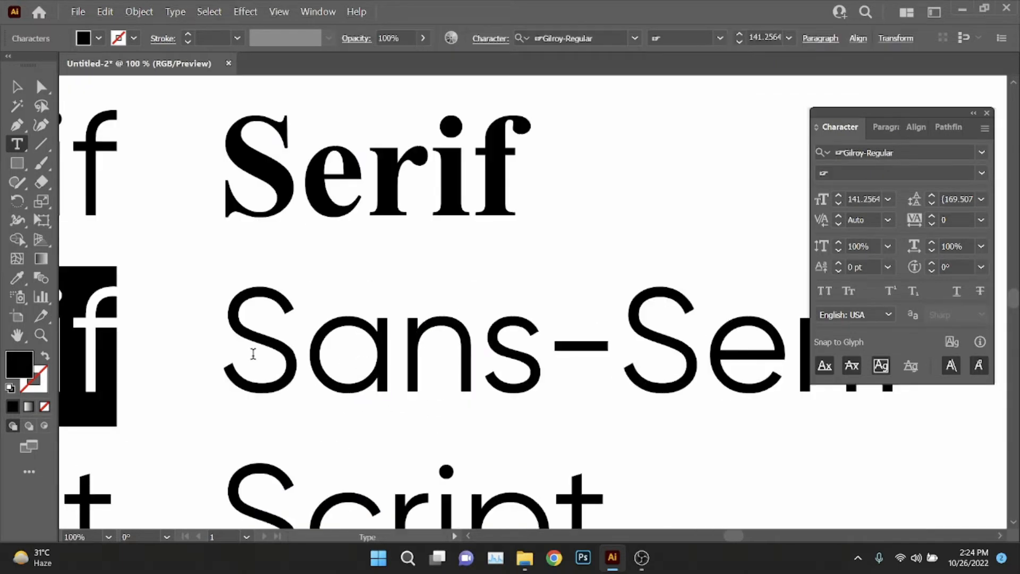
left_click_drag(250, 355, 542, 367)
scroll(401, 376, "right", 1)
scroll(401, 376, "down", 1)
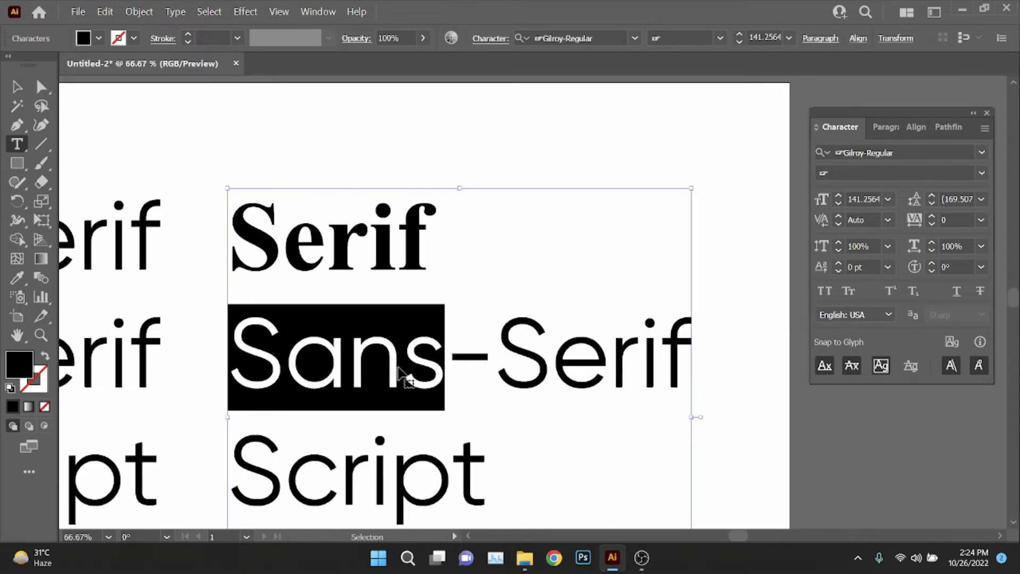
scroll(403, 378, "right", 1)
left_click_drag(245, 359, 654, 356)
left_click(654, 359)
left_click_drag(457, 358, 654, 359)
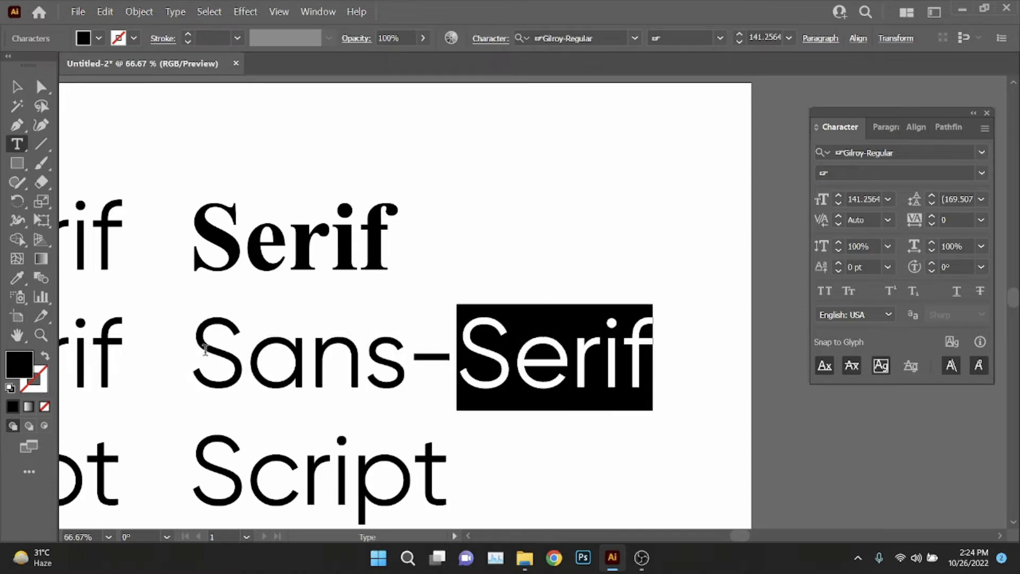
left_click_drag(205, 351, 654, 354)
left_click(344, 344)
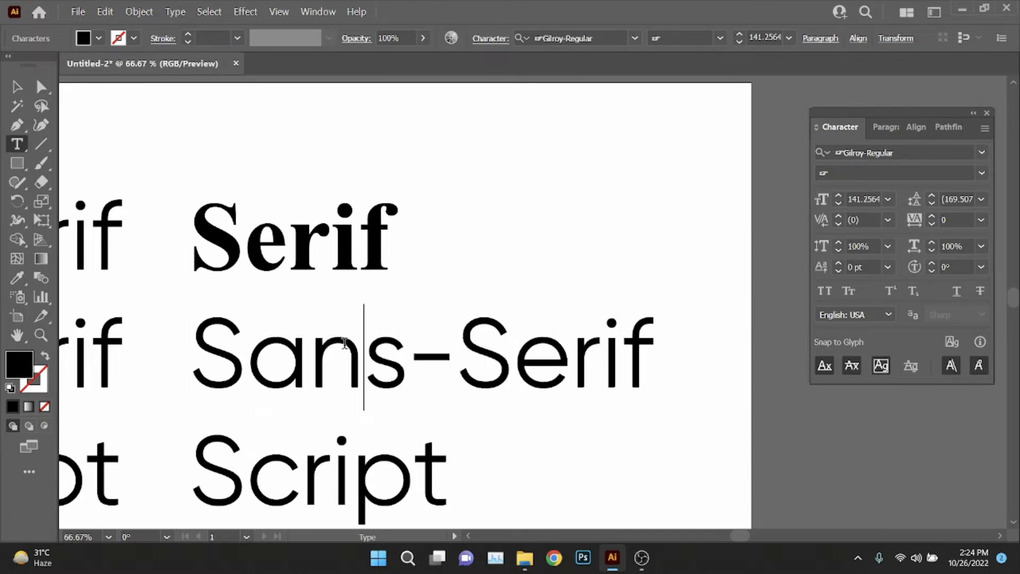
key("Escape")
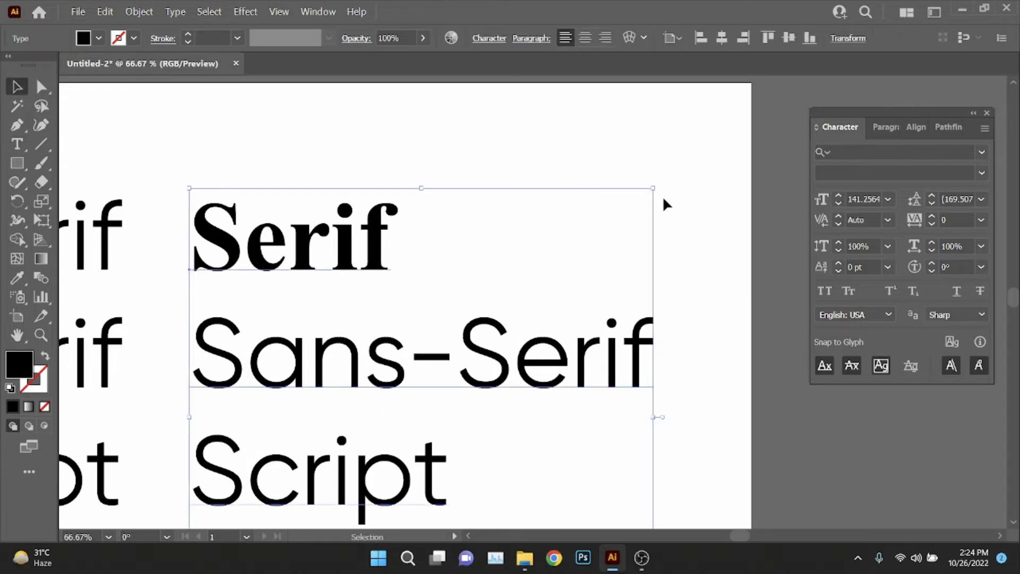
left_click(680, 197)
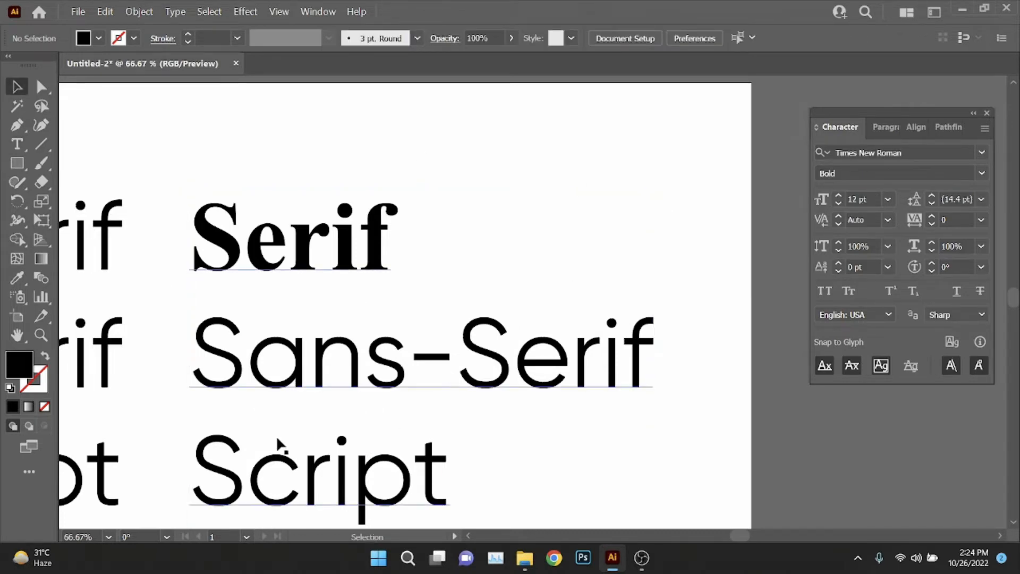
scroll(301, 391, "up", 1)
scroll(300, 391, "right", 1)
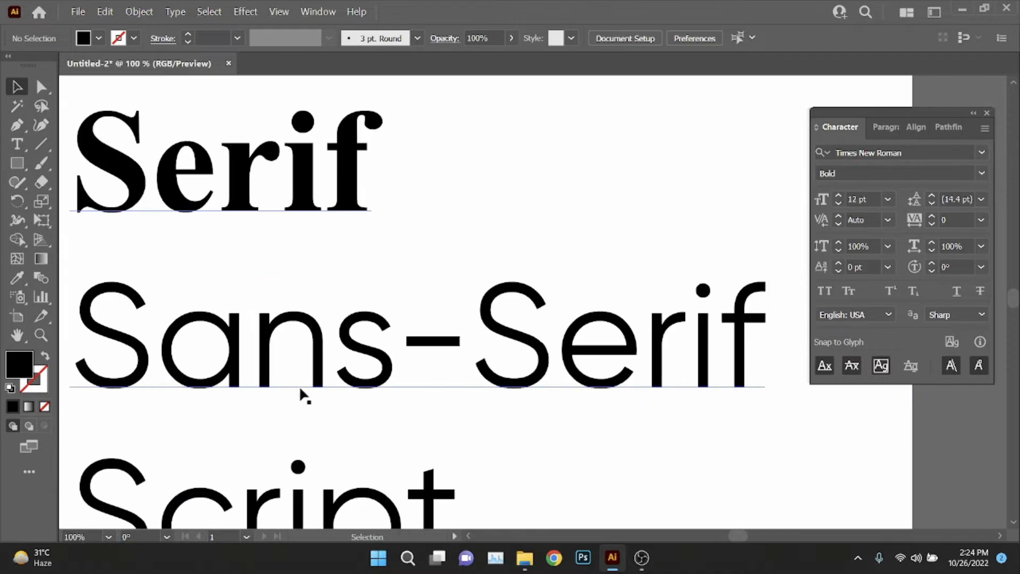
Close the Character settings and examine the right-hand "Sans-Serif" word up close, highlighting its letters and comparing them with the bold "Serif"
left_click(987, 113)
key("t")
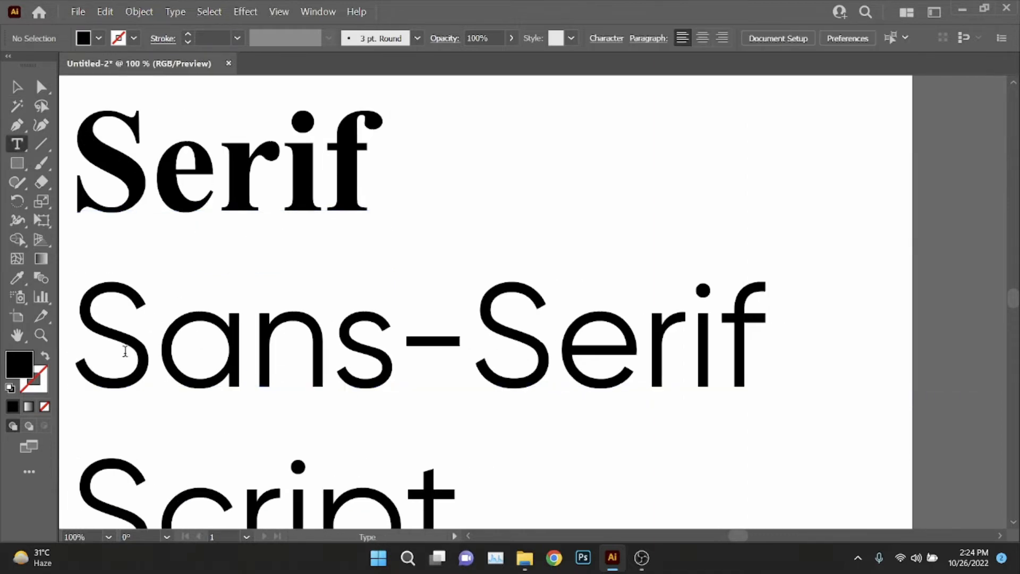
left_click_drag(134, 362, 765, 367)
left_click(137, 366)
left_click_drag(102, 336, 770, 352)
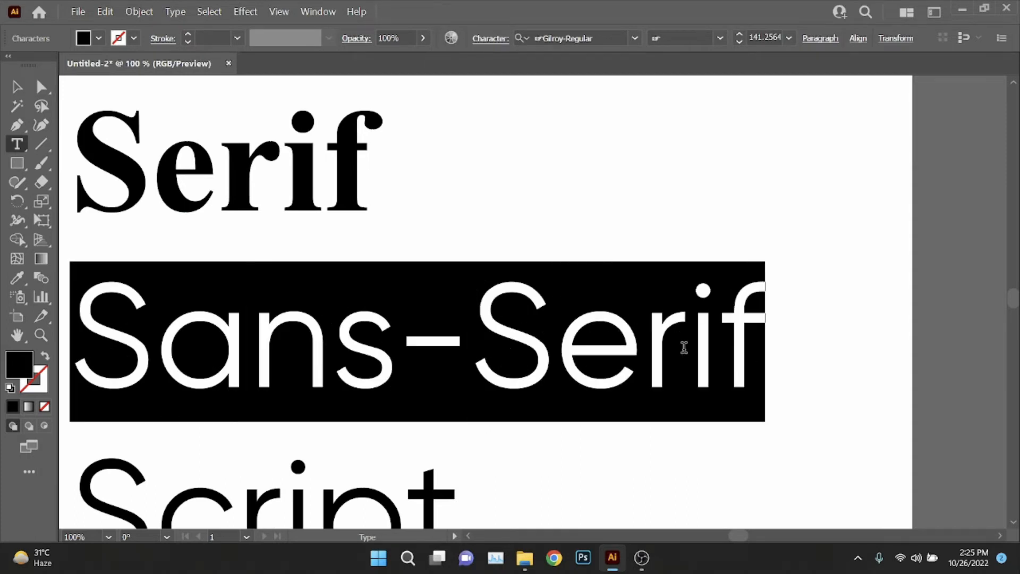
left_click(685, 348)
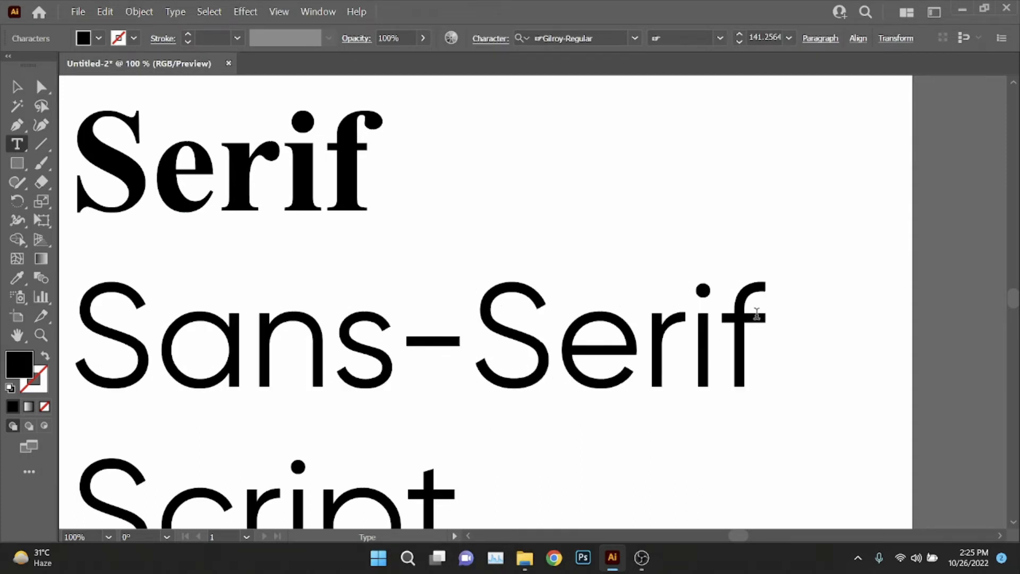
left_click(757, 313)
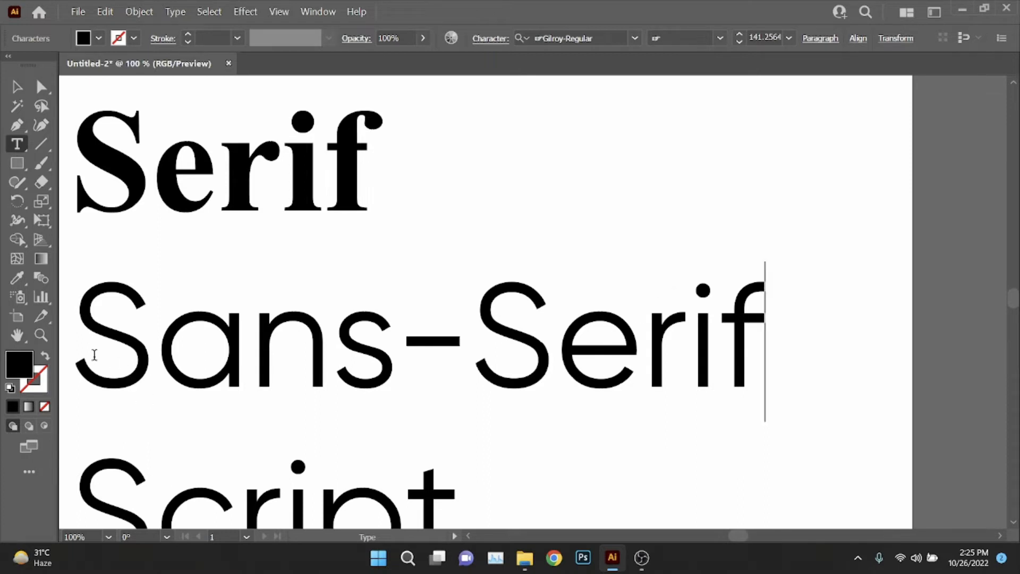
left_click_drag(94, 355, 770, 371)
left_click_drag(103, 181, 413, 150)
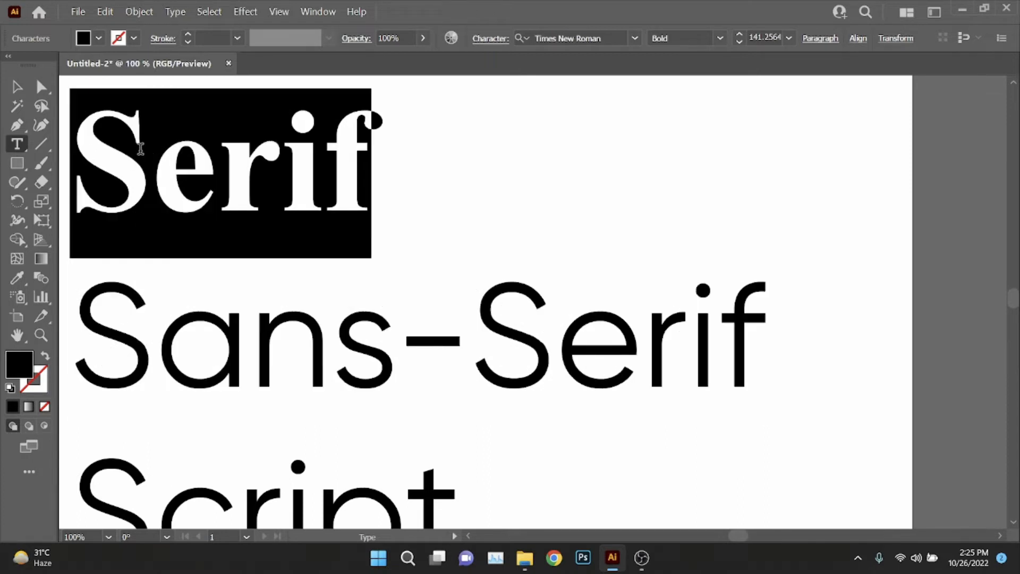
left_click_drag(90, 333, 777, 346)
left_click_drag(98, 369, 319, 367)
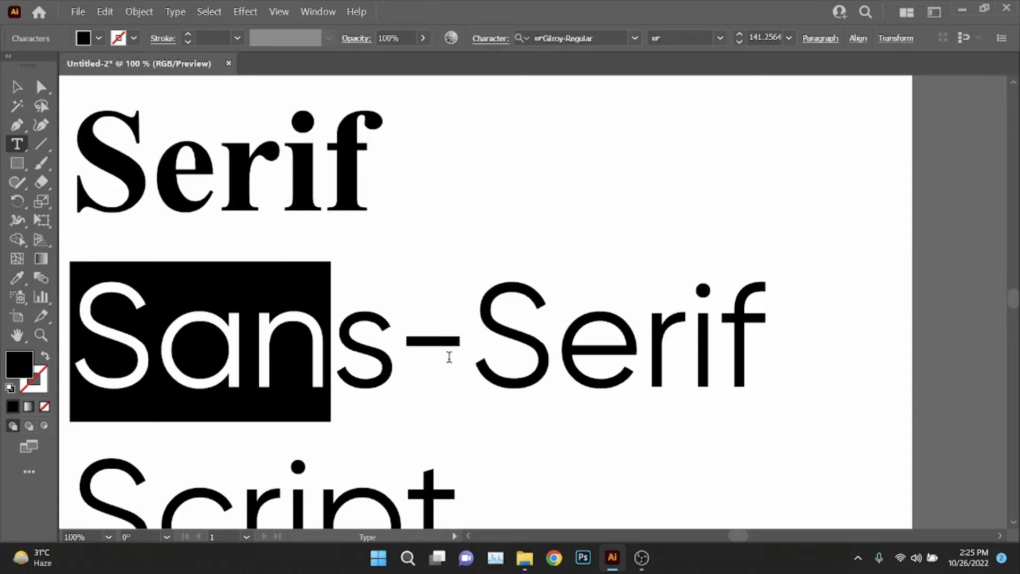
double_click(507, 372)
left_click_drag(126, 374, 734, 365)
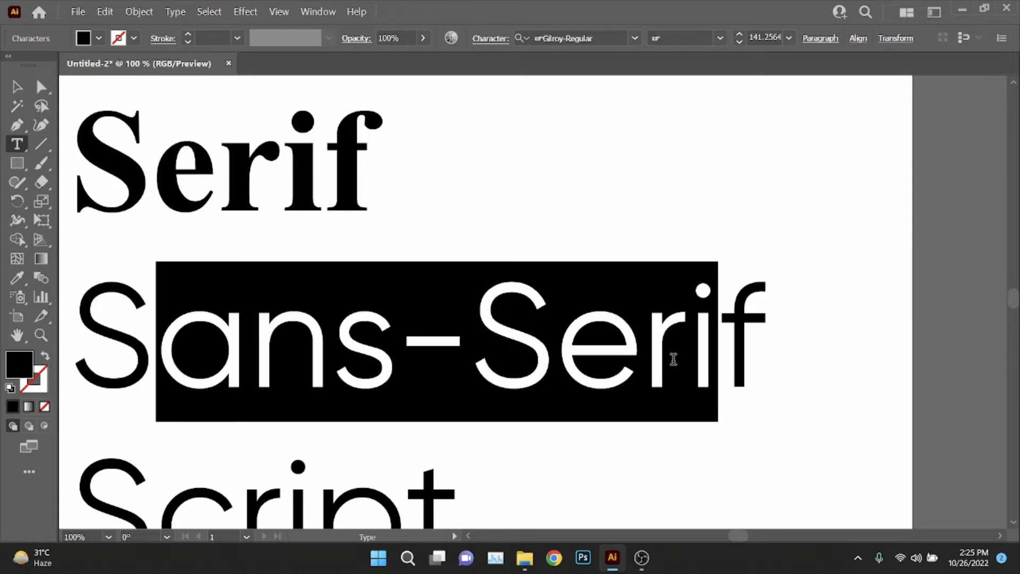
Try the Pacifico Regular font on the word "Script" in the right-hand text column
scroll(690, 330, "down", 3)
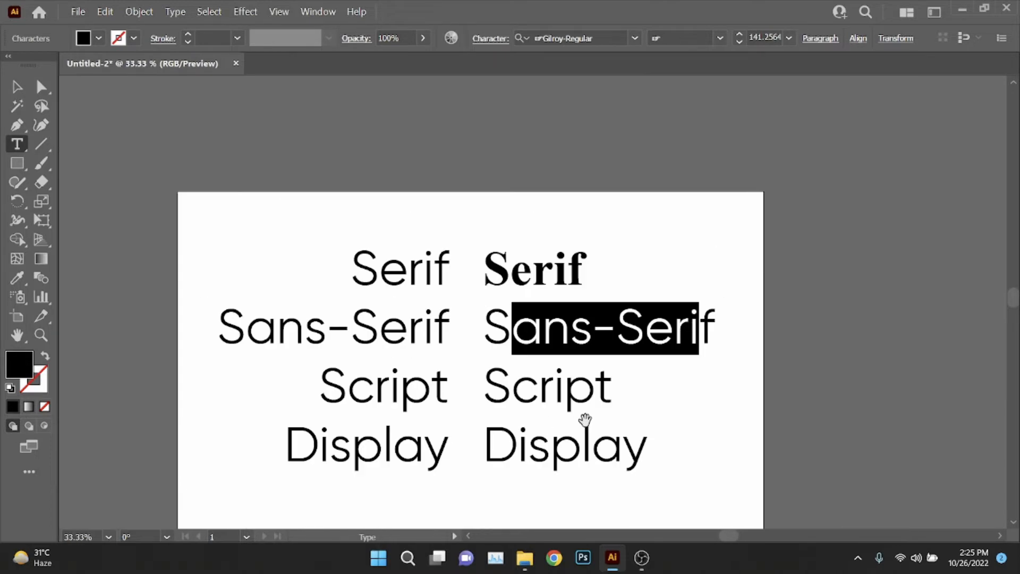
scroll(584, 420, "up", 2)
left_click_drag(396, 355, 645, 356)
key("ctrl+t")
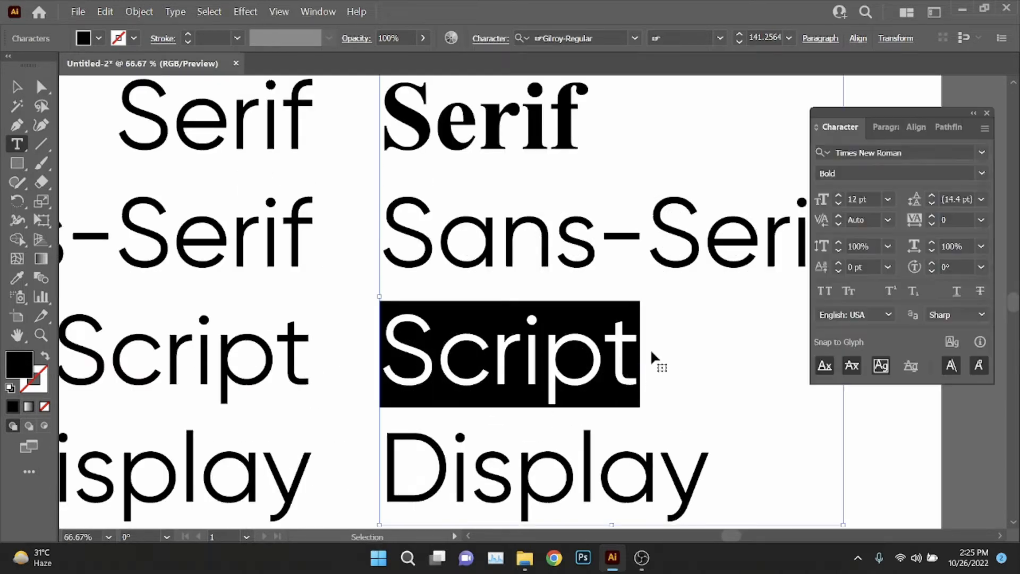
left_click(890, 151)
type("pac")
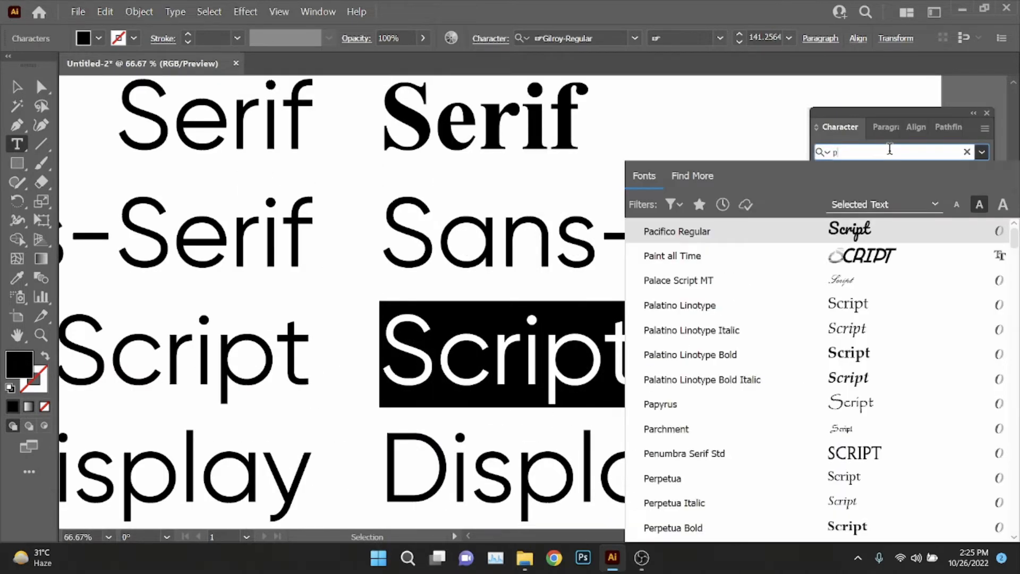
left_click(876, 232)
key("ctrl+shift+a")
Set the word "Script" in the right-hand text column to Great Vibes and inspect its letterforms up close
left_click_drag(402, 361, 738, 364)
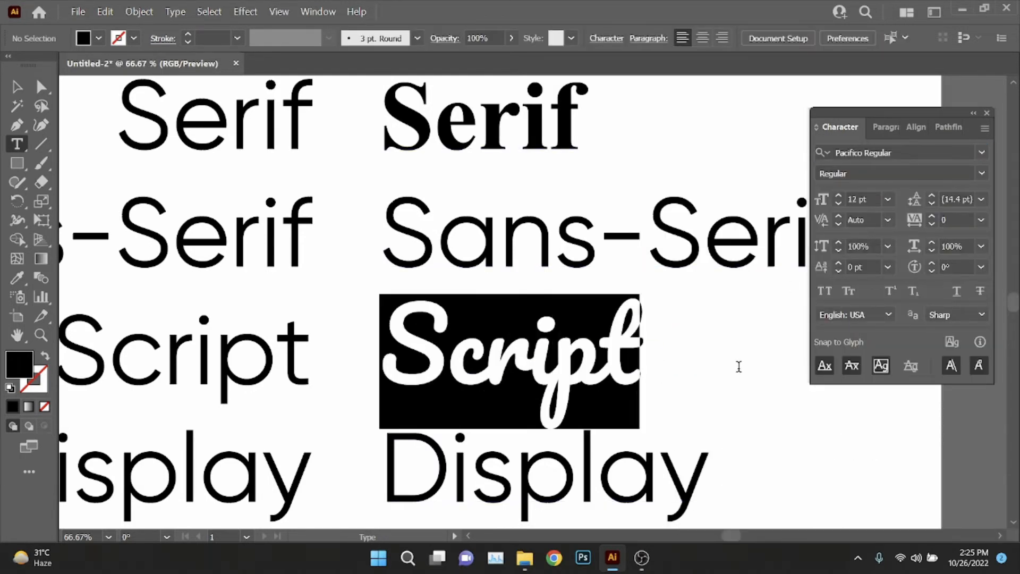
left_click(957, 153)
type("great")
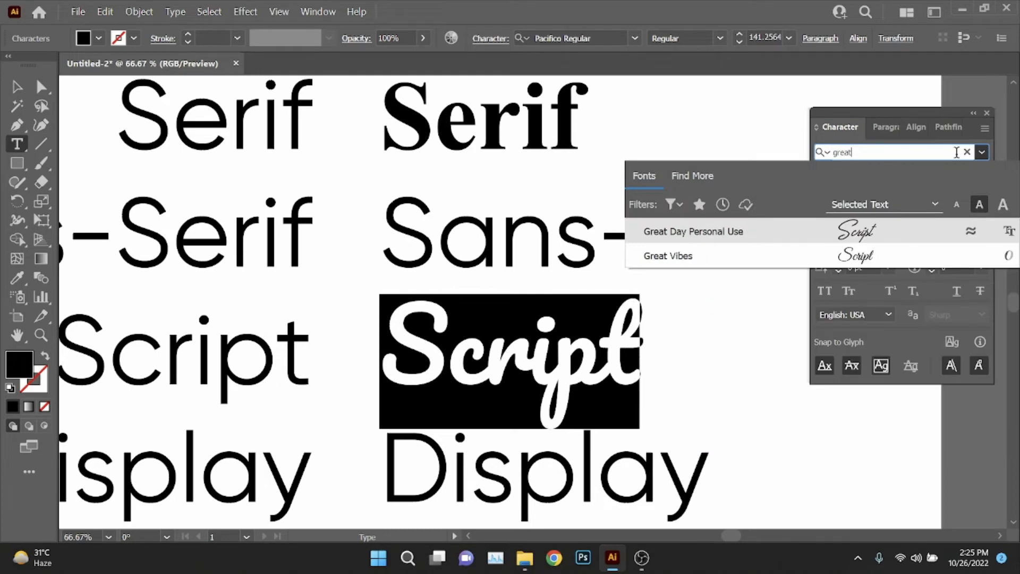
left_click(881, 249)
left_click(466, 401)
scroll(588, 378, "up", 1)
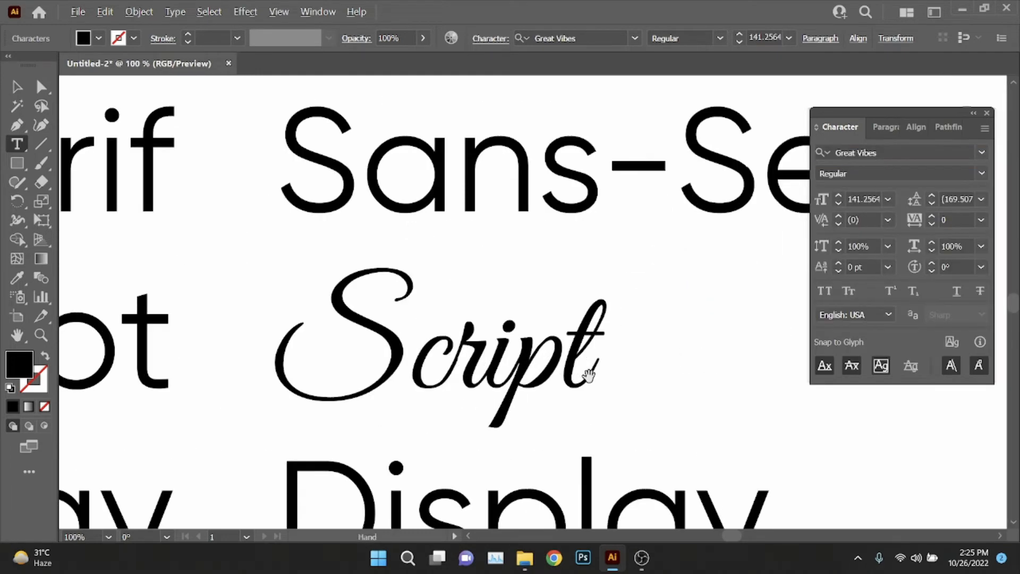
left_click_drag(330, 358, 631, 366)
left_click(600, 388)
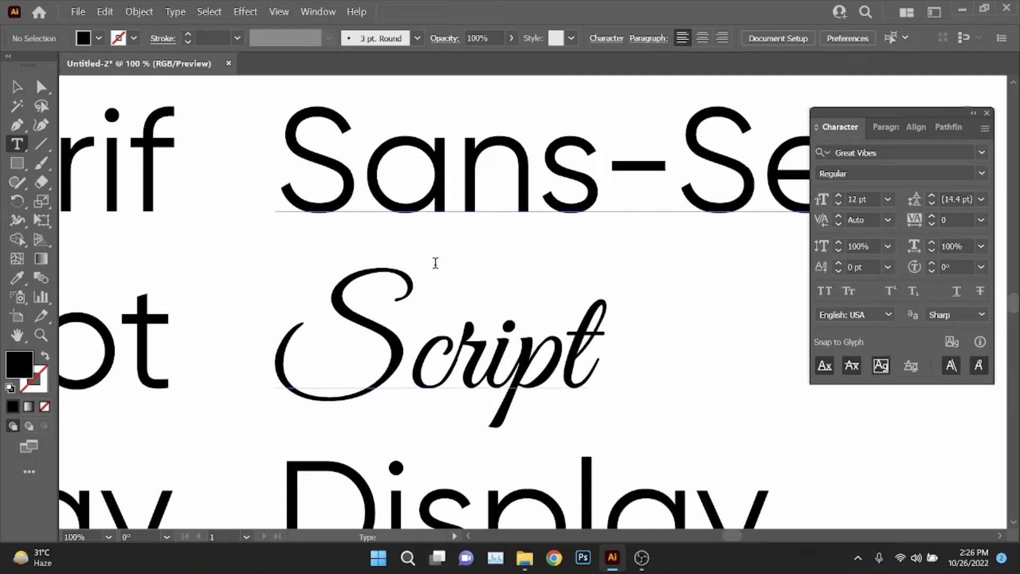
Set the word "Display" in the right-hand text column to Bebas Neue Bold
scroll(453, 295, "down", 2)
scroll(602, 457, "down", 1)
scroll(532, 437, "left", 2)
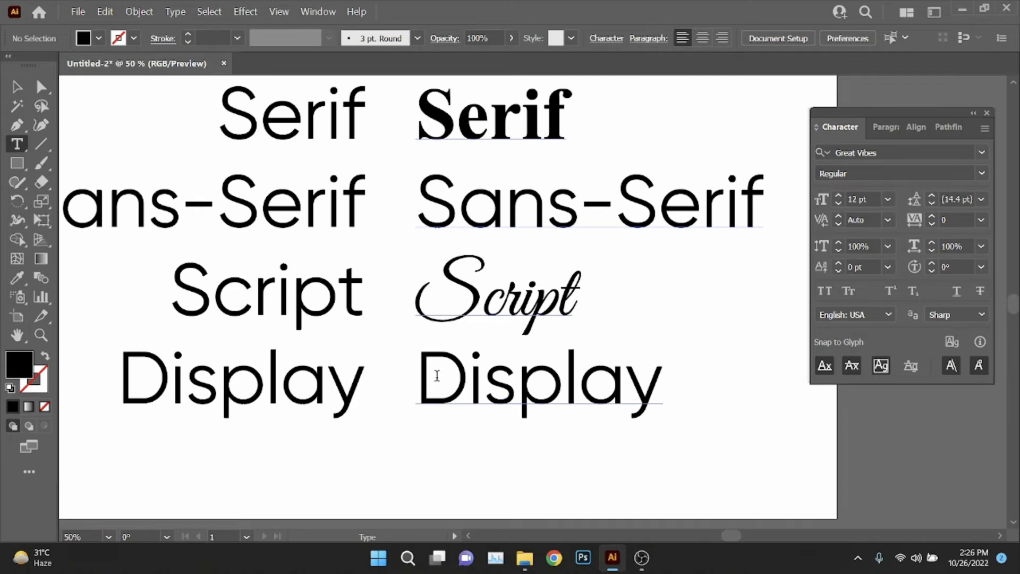
left_click_drag(435, 377, 690, 394)
left_click(938, 158)
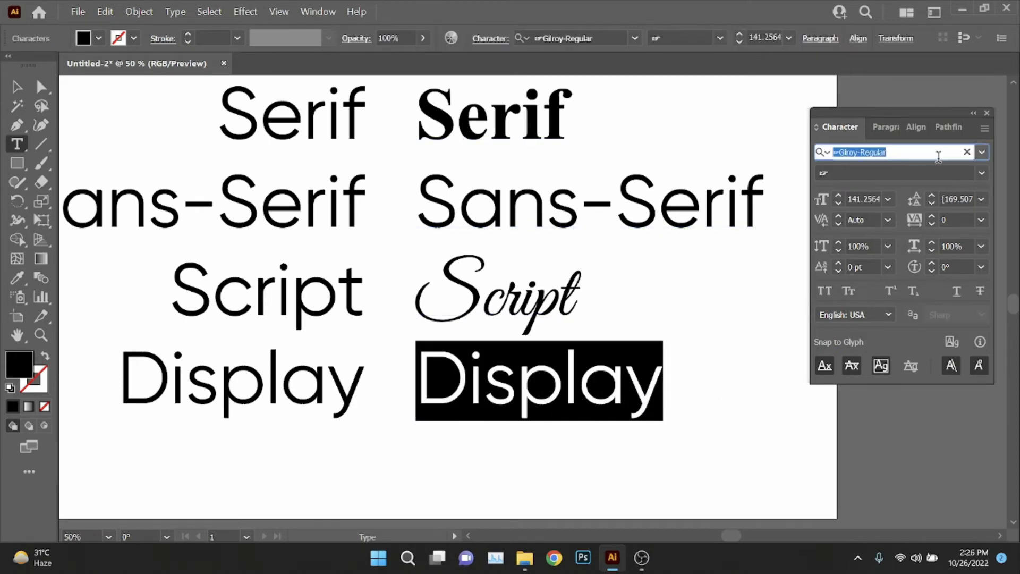
type("bebas")
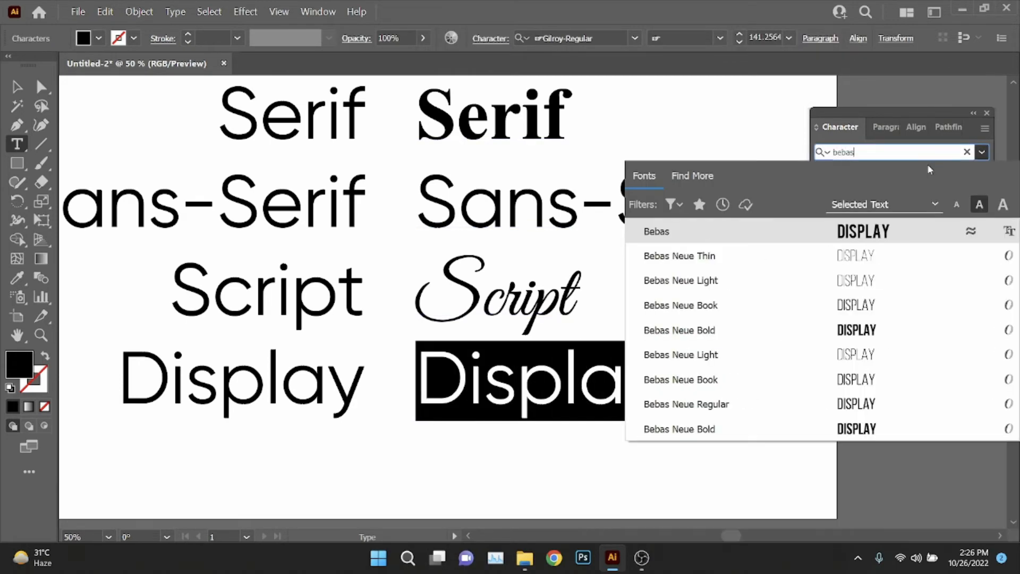
left_click(658, 425)
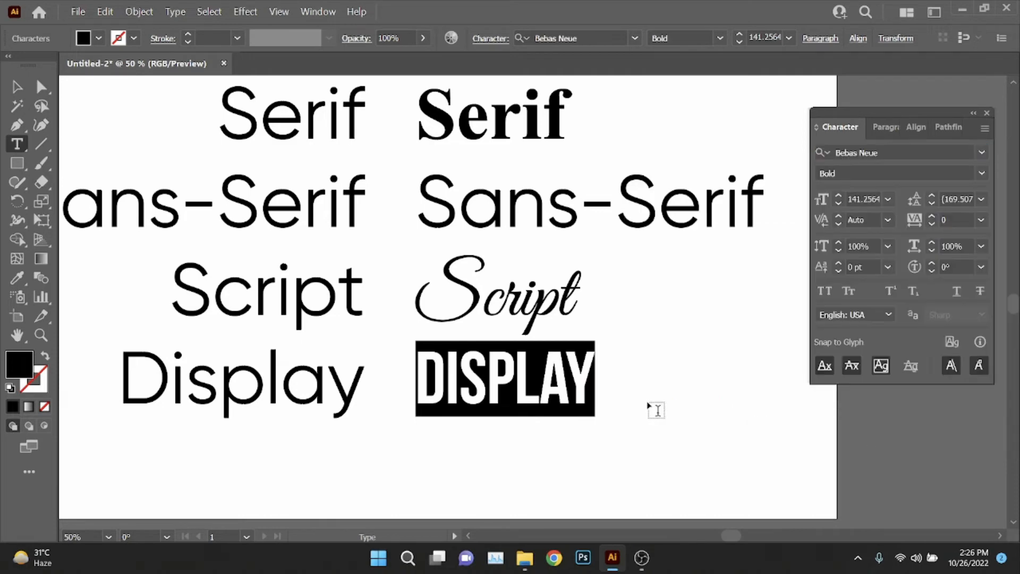
left_click(590, 392)
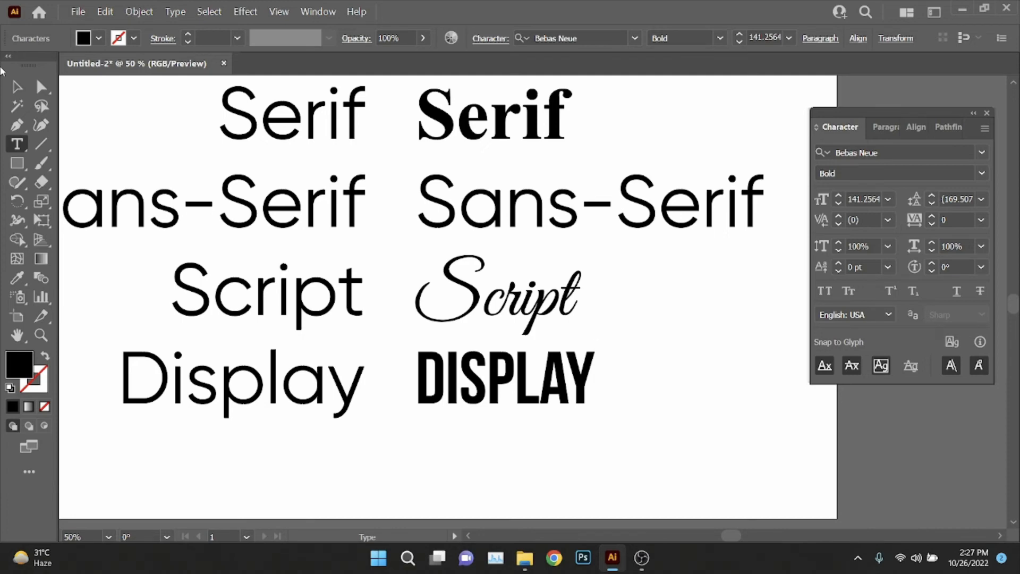
Finish editing the text, deselect the right-hand column and close the Character settings
left_click(16, 87)
scroll(579, 319, "up", 1)
key("ctrl+minus")
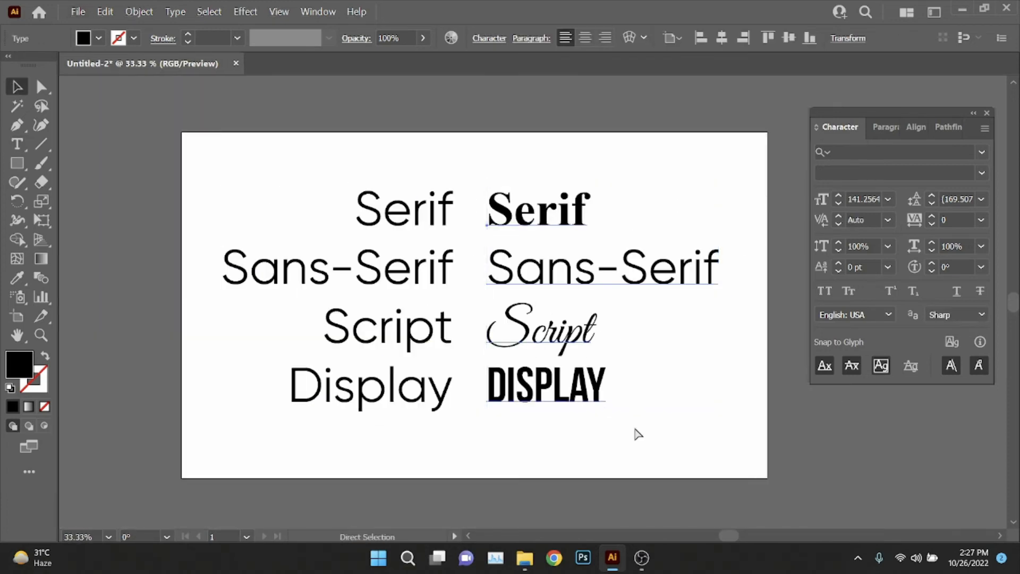
left_click(614, 473)
scroll(611, 471, "up", 1)
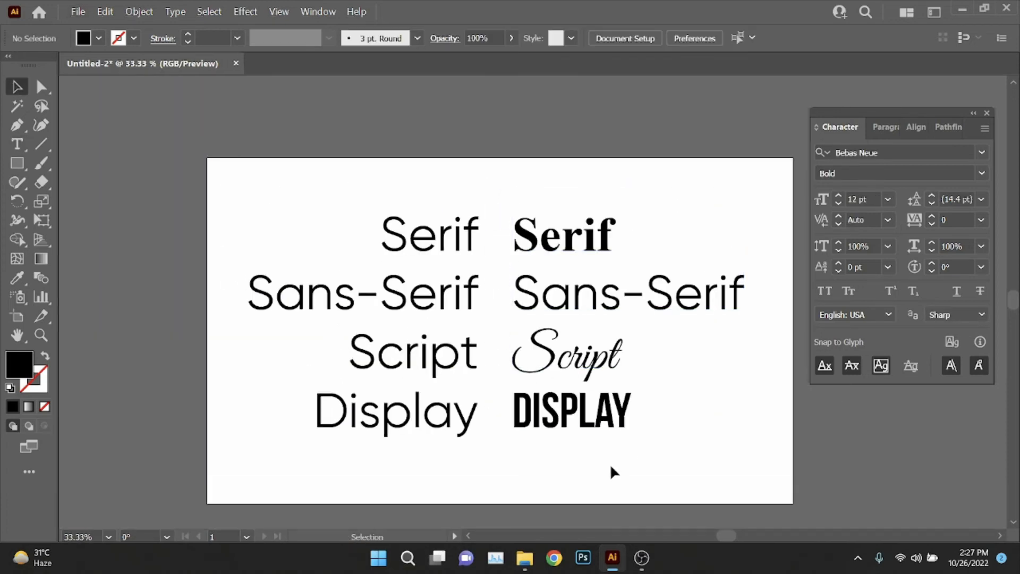
left_click(988, 113)
Examine the complete two-column chart, comparing each category name with its sample typeface up close and on the whole artboard
scroll(681, 356, "down", 1)
scroll(600, 417, "up", 1)
scroll(724, 435, "left", 3)
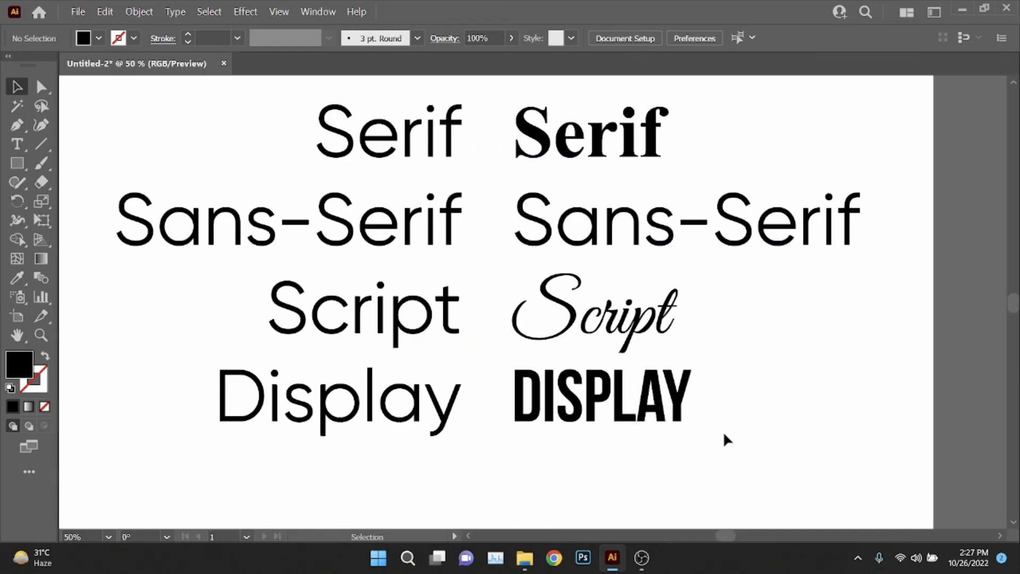
scroll(725, 434, "up", 2)
scroll(725, 434, "left", 3)
scroll(724, 435, "up", 2)
scroll(680, 445, "down", 2)
scroll(668, 446, "right", 1)
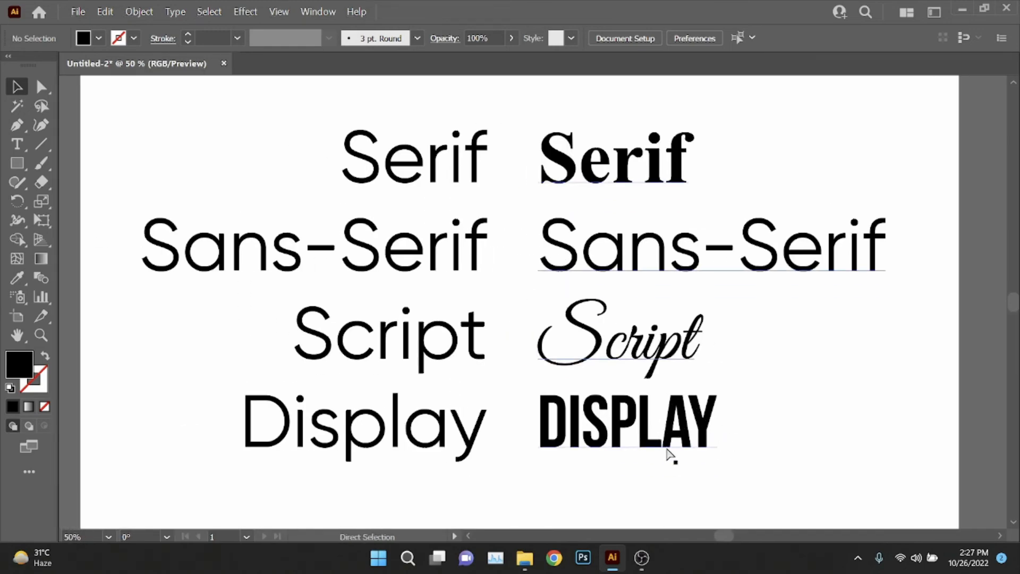
scroll(668, 446, "down", 1)
scroll(843, 445, "down", 2)
scroll(843, 445, "right", 1)
scroll(824, 394, "left", 1)
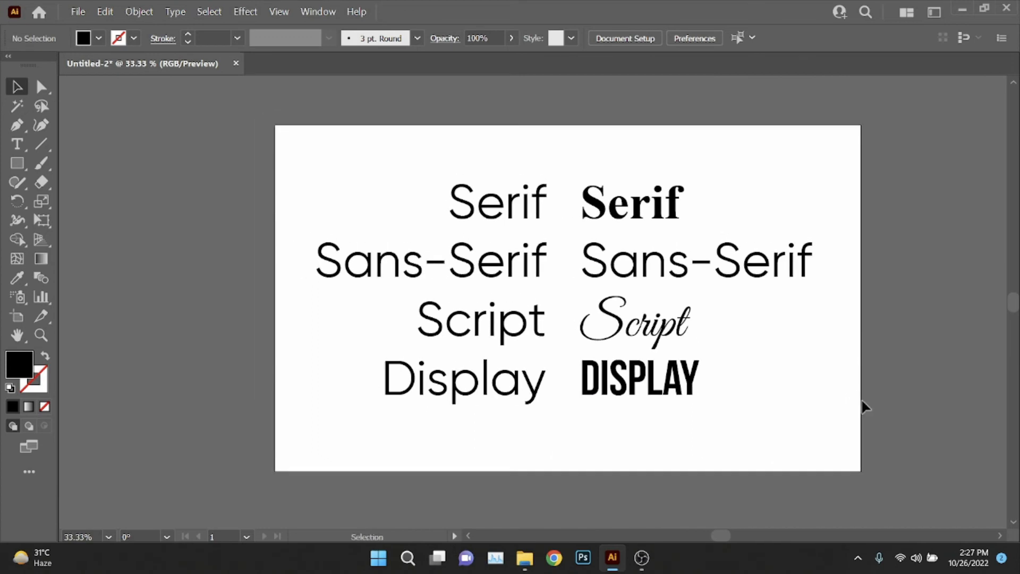